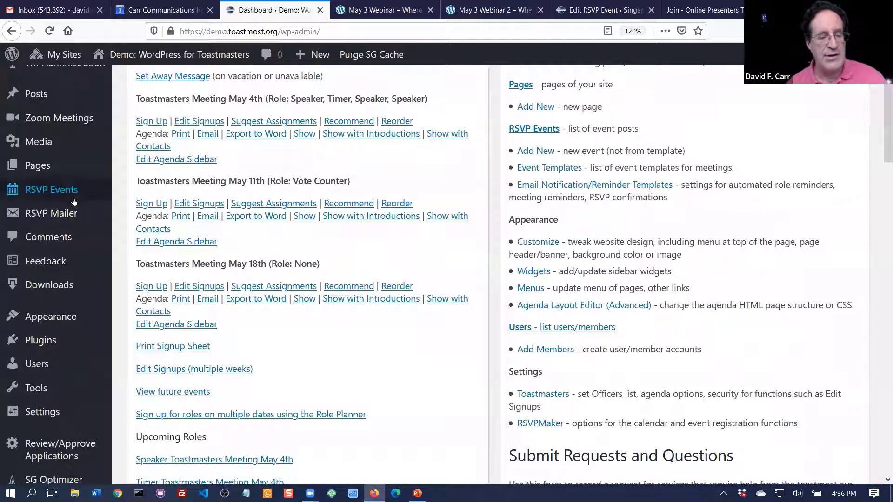
- Look over the demo site's admin dashboard and open its Event Templates list
mouse_move(69, 197)
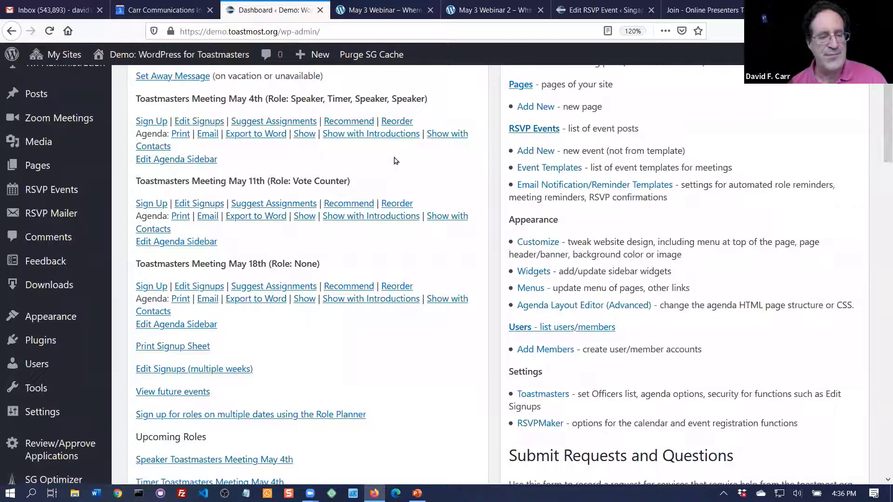
scroll(395, 161, up, 3)
scroll(394, 161, down, 3)
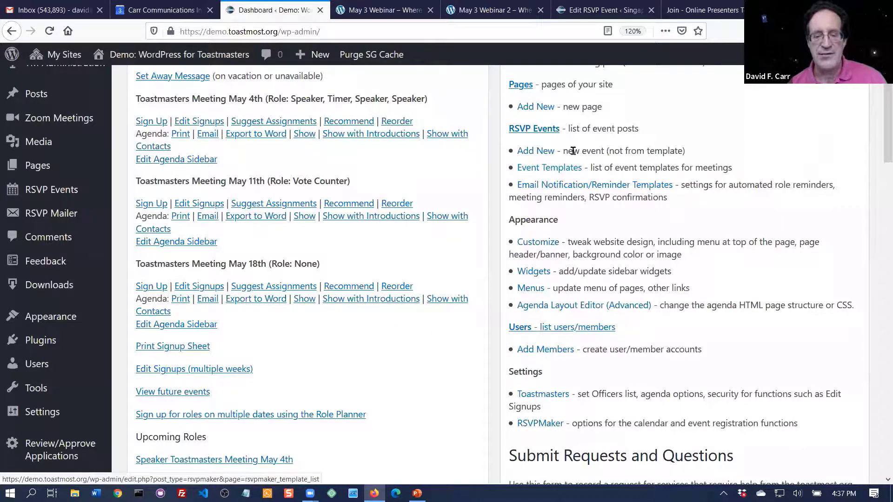
scroll(572, 151, up, 5)
scroll(572, 156, down, 3)
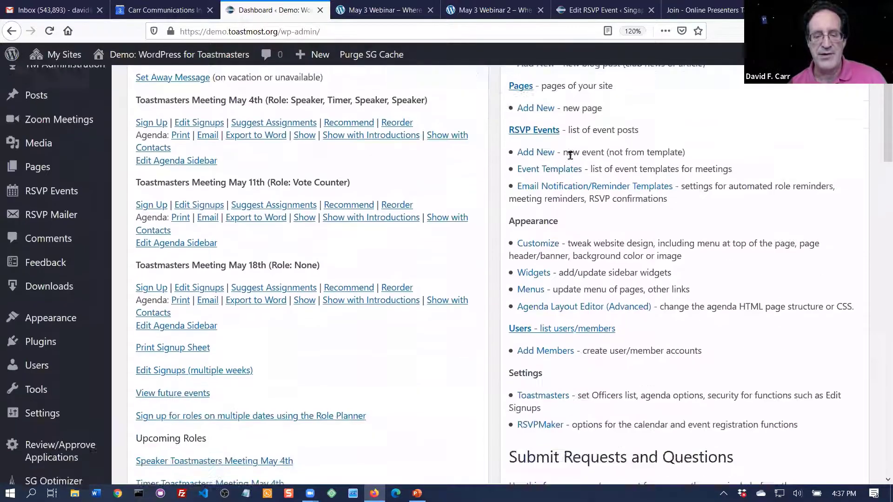
scroll(569, 156, up, 3)
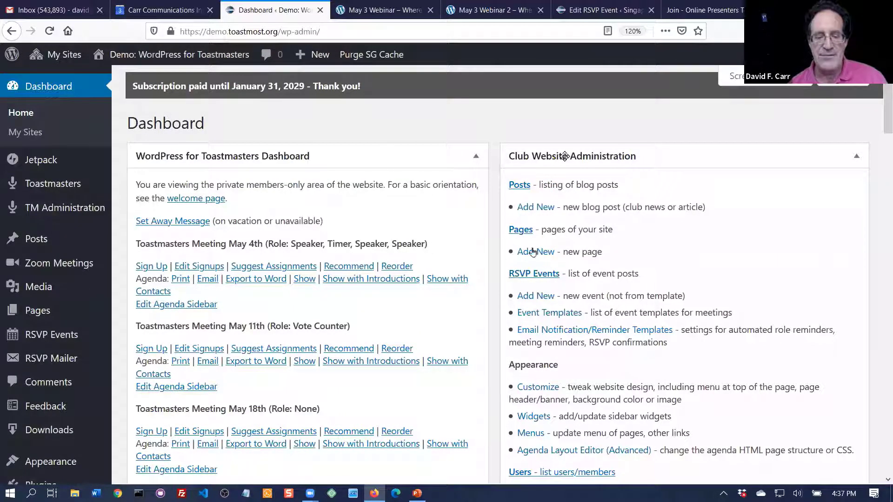
scroll(625, 244, down, 3)
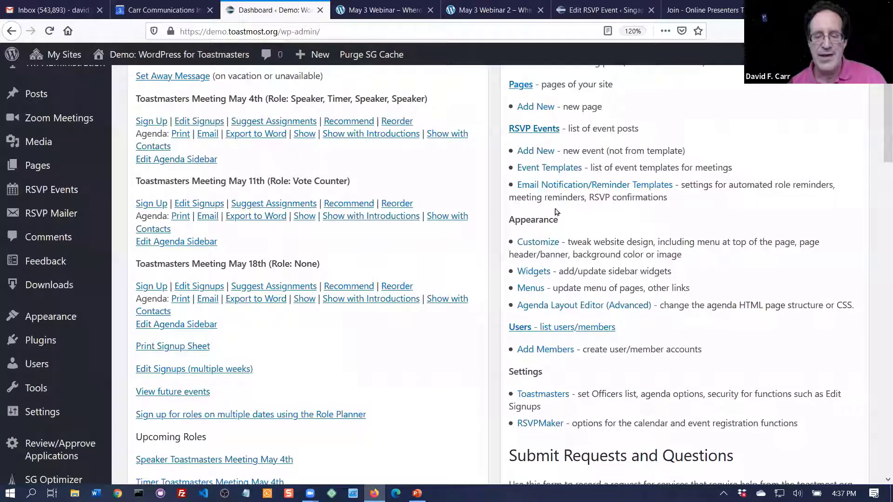
click(547, 171)
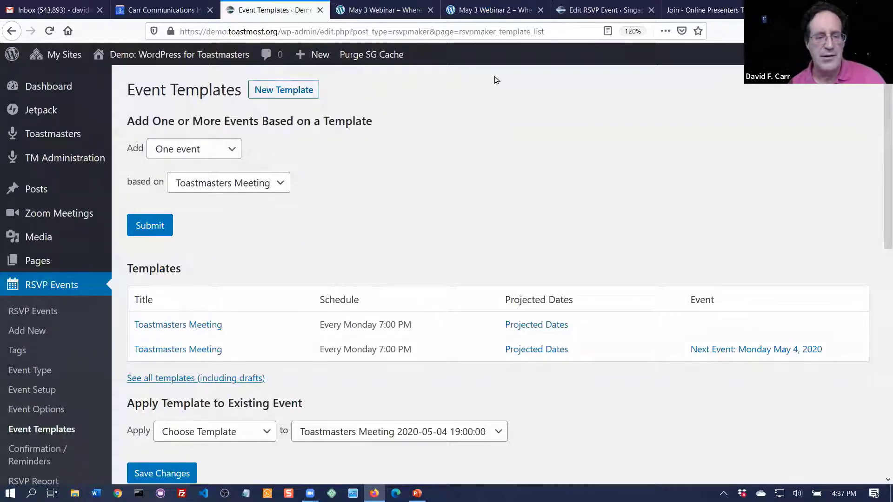
- Switch to the May 3 Webinar 2 site and open its admin dashboard
click(500, 11)
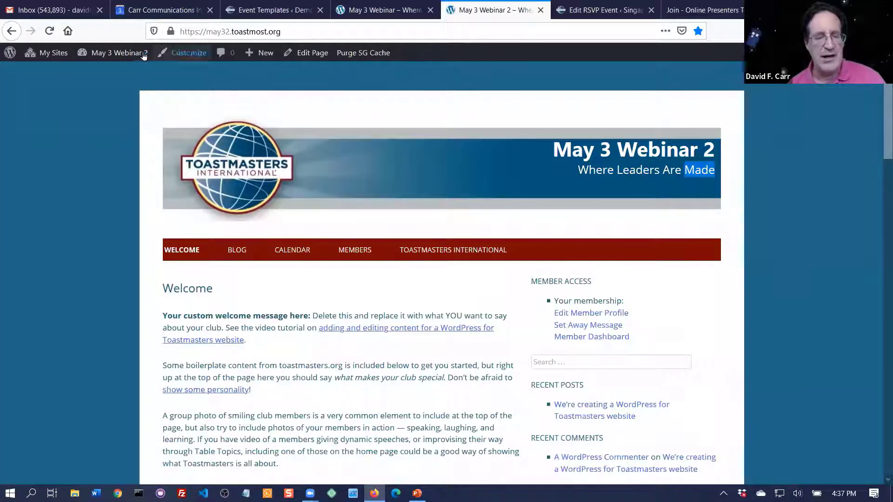
mouse_move(98, 54)
click(96, 74)
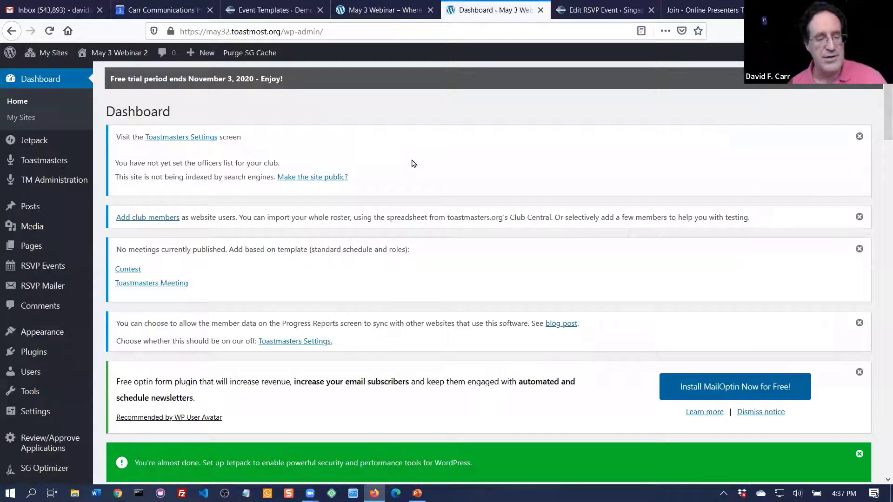
- Open the Toastmasters Meeting event template for editing and dismiss the block editor welcome guide
scroll(412, 163, down, 3)
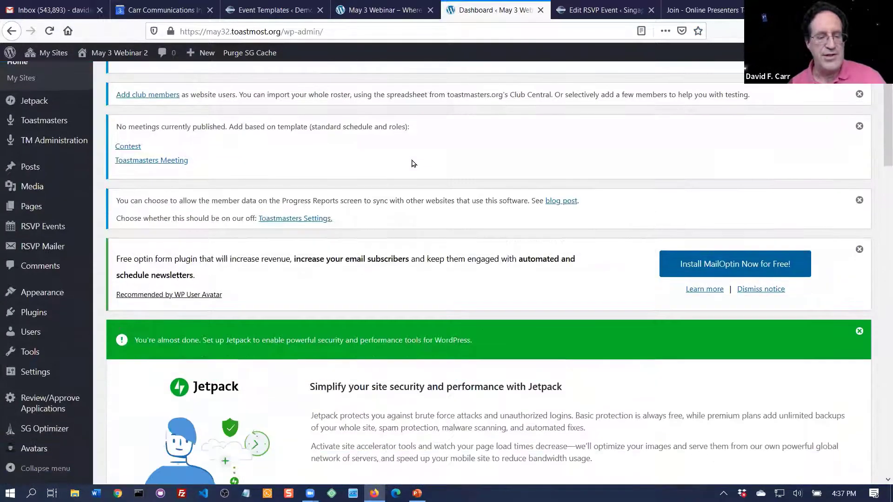
scroll(411, 164, up, 3)
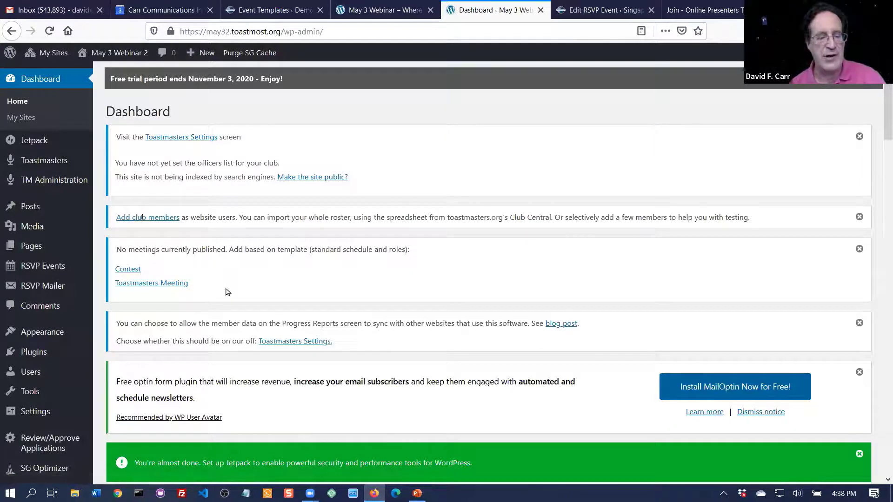
scroll(259, 275, down, 3)
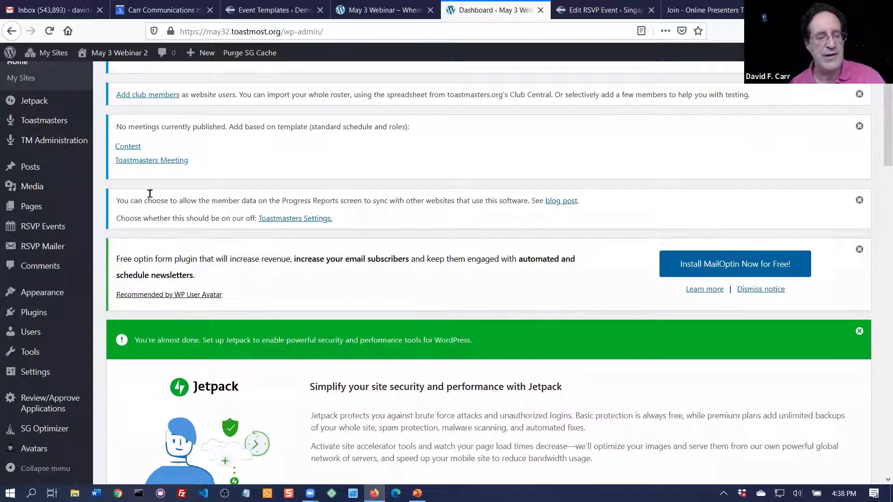
click(146, 161)
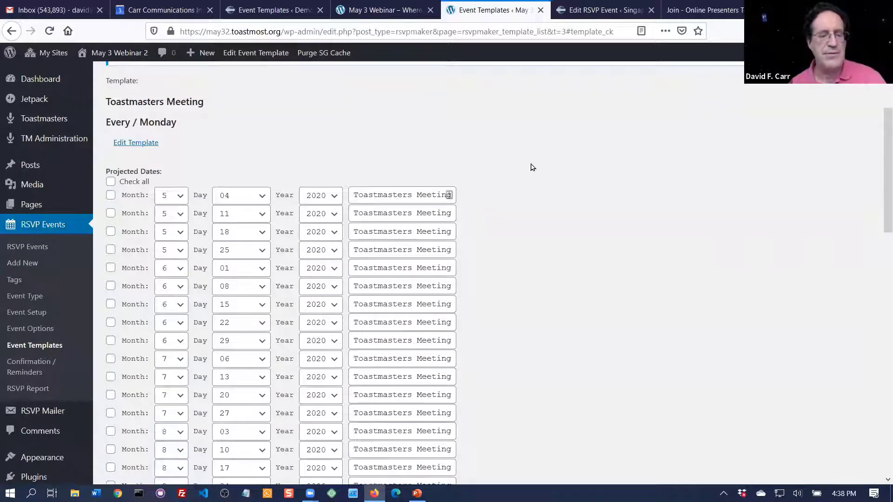
click(132, 145)
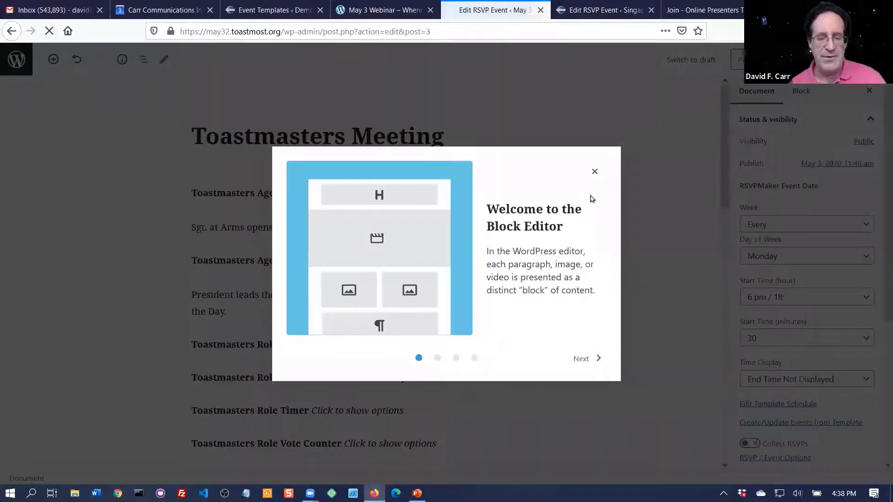
click(594, 171)
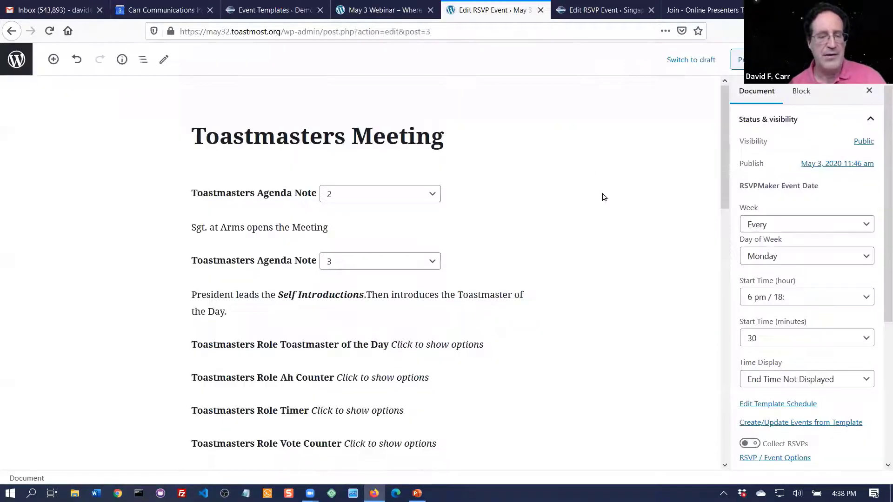
- Examine the text and allowed-minutes options of the first two agenda notes in the meeting template
scroll(605, 197, down, 2)
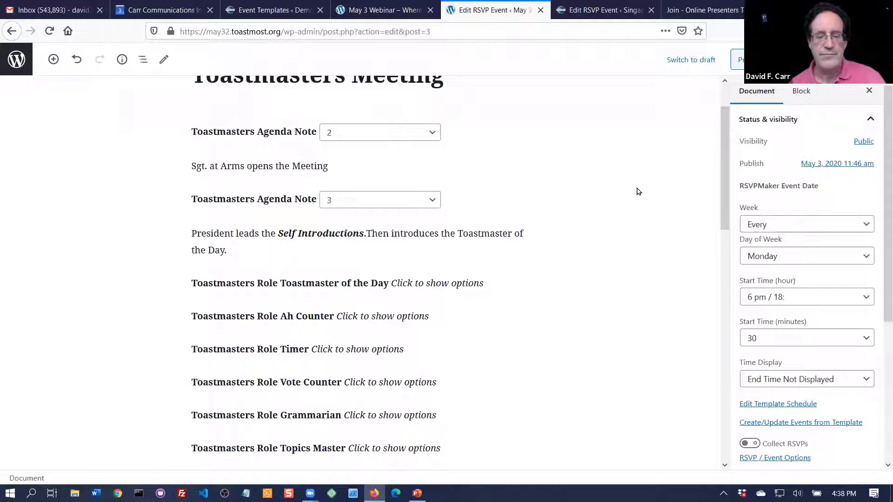
double_click(232, 166)
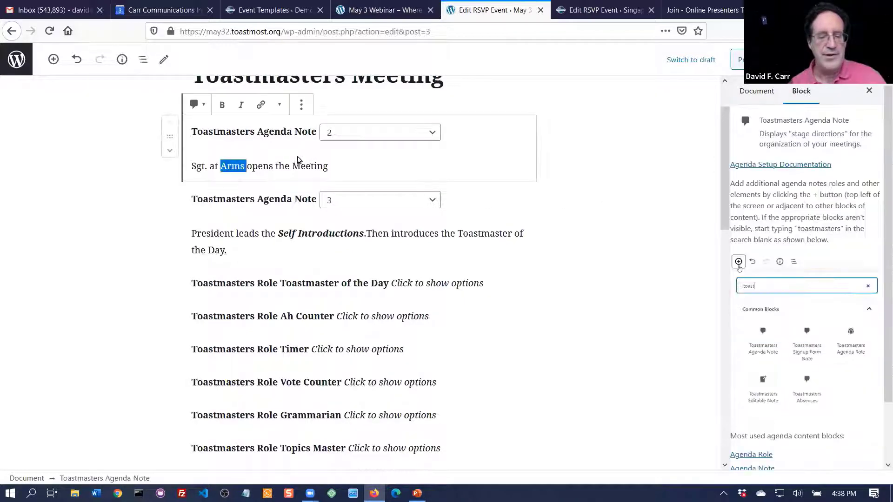
click(286, 164)
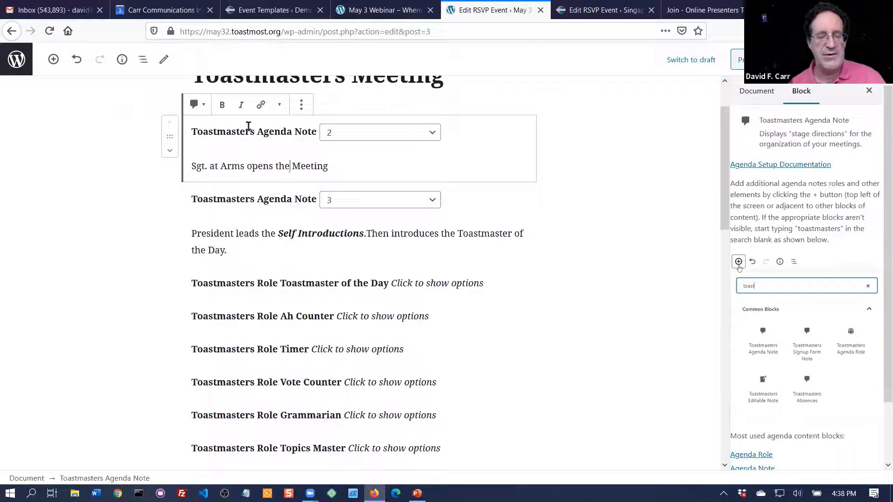
click(362, 133)
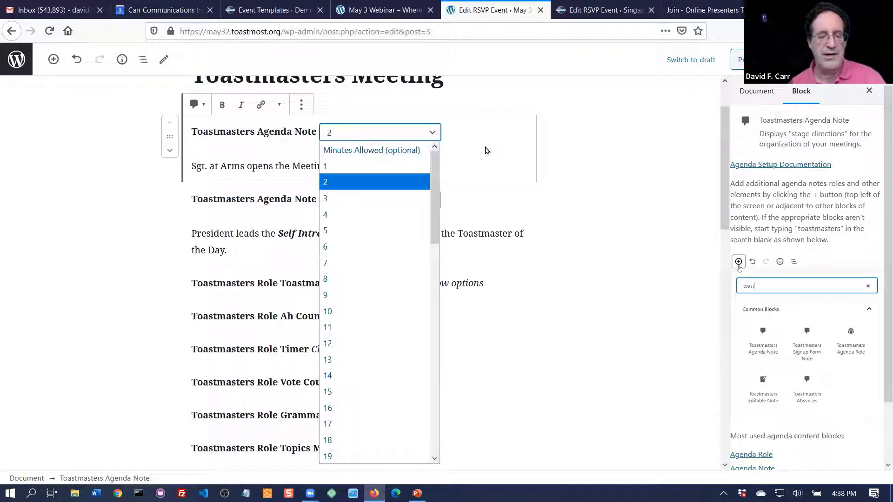
click(487, 150)
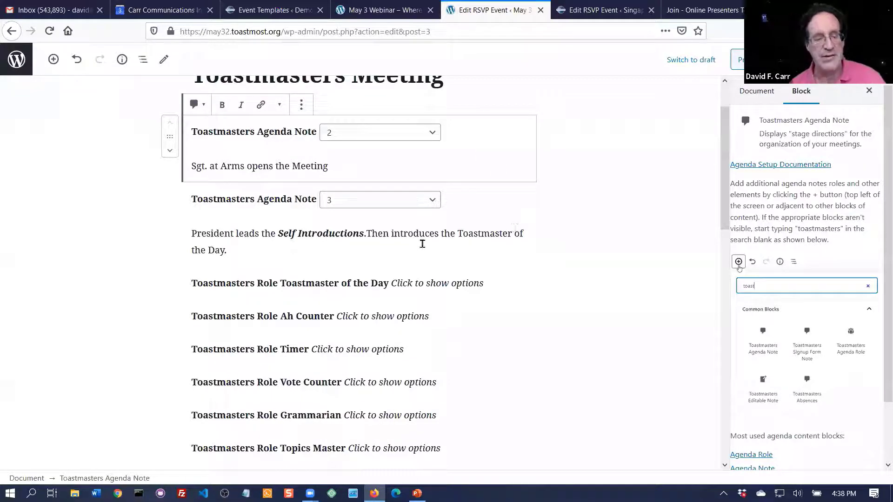
double_click(346, 232)
click(423, 232)
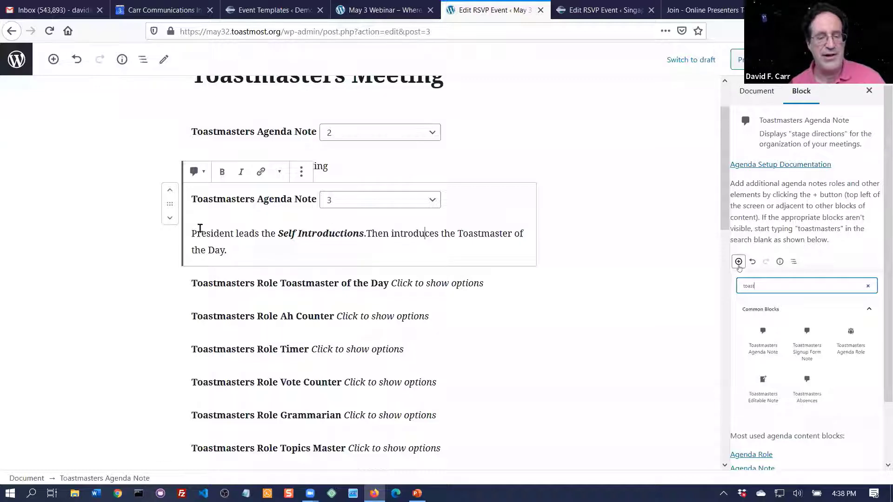
- Examine the role options of the Toastmaster of the Day and Grammarian blocks in the template
scroll(499, 298, down, 4)
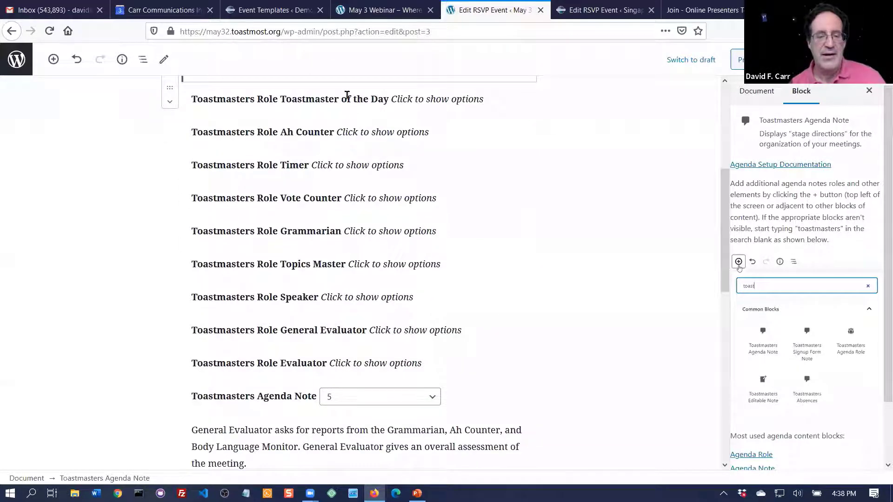
double_click(346, 98)
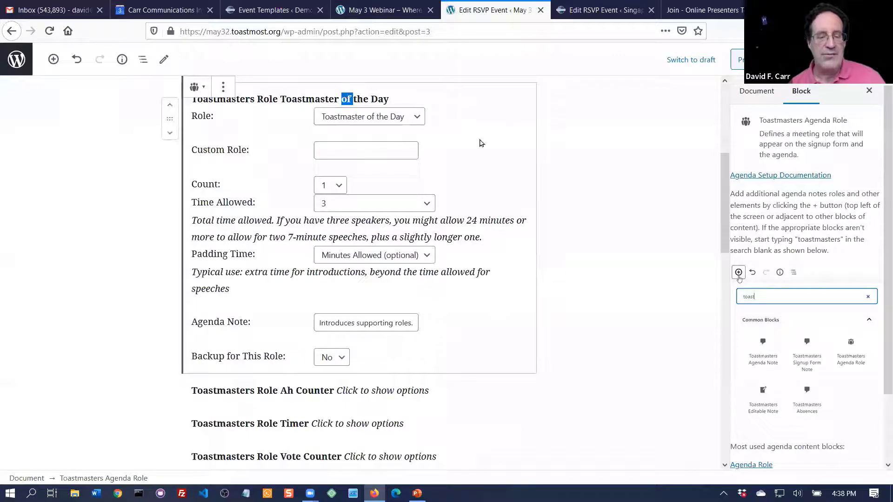
scroll(593, 196, up, 1)
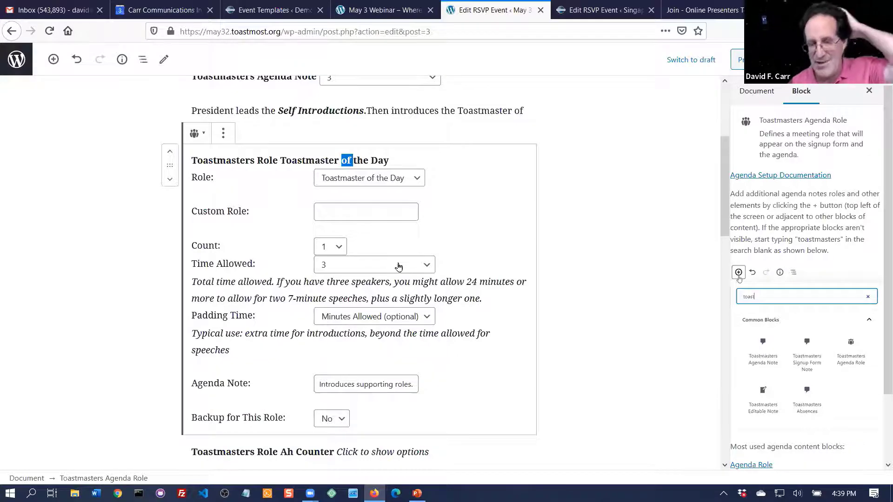
click(576, 244)
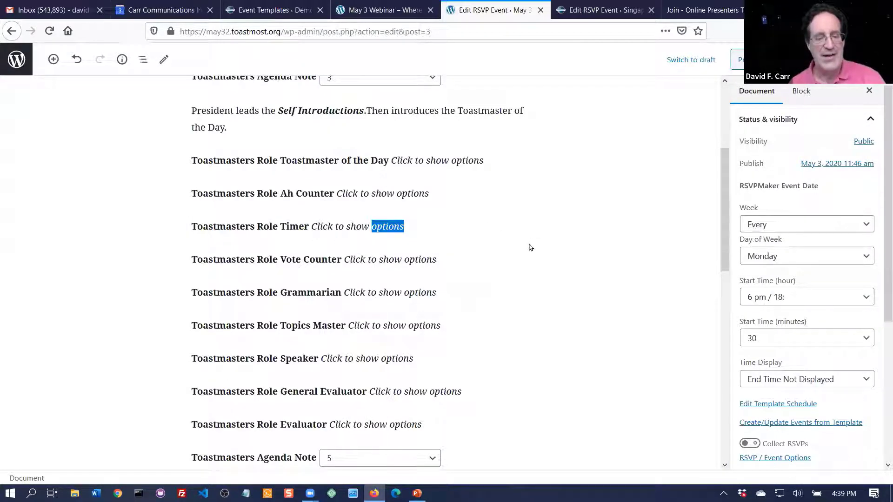
scroll(530, 247, down, 2)
scroll(530, 247, down, 2)
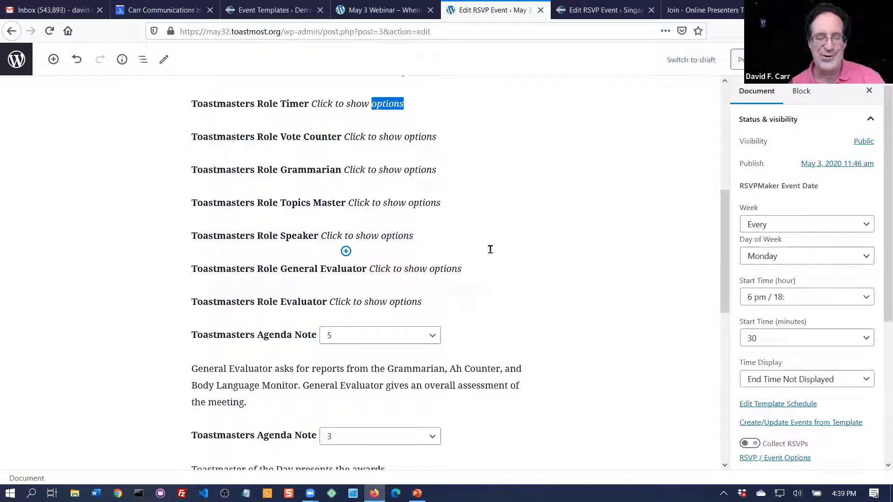
click(393, 172)
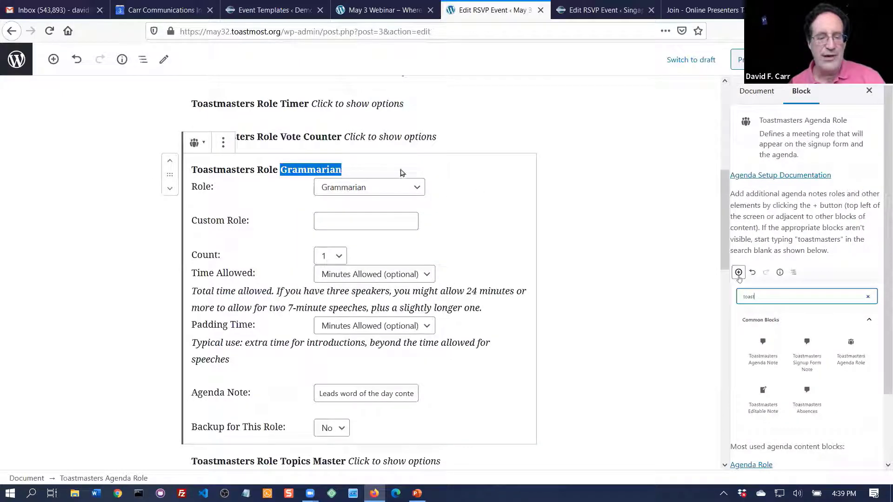
click(566, 153)
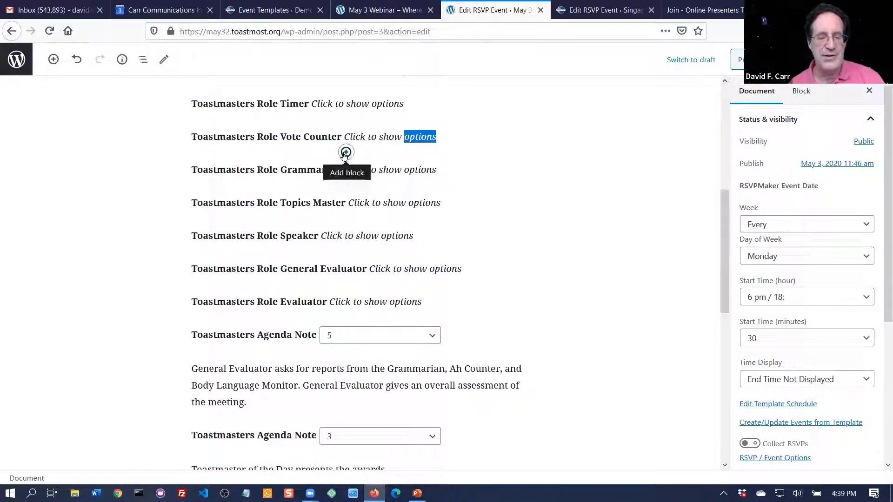
- Insert a Toastmasters Agenda Role block between the Vote Counter and Grammarian roles
click(345, 153)
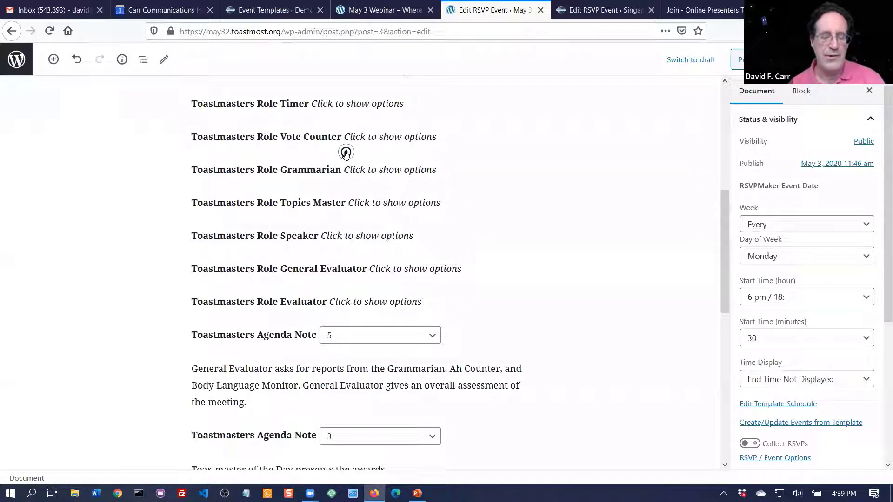
click(345, 153)
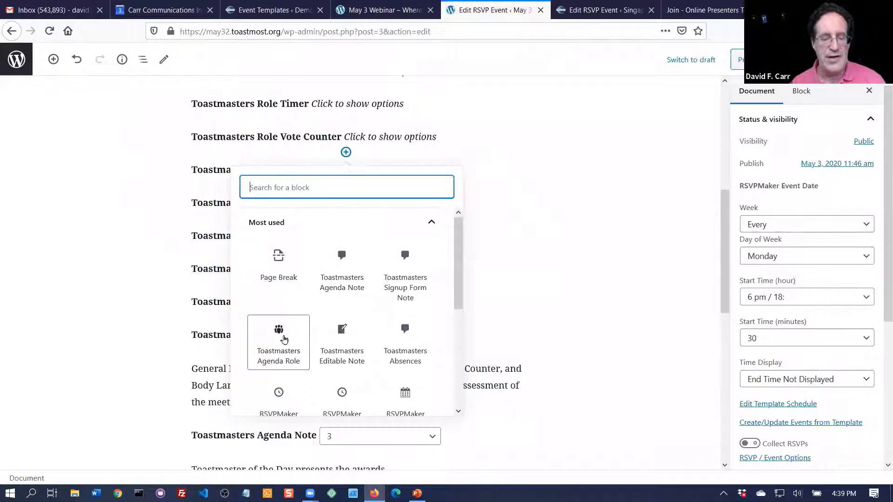
click(278, 339)
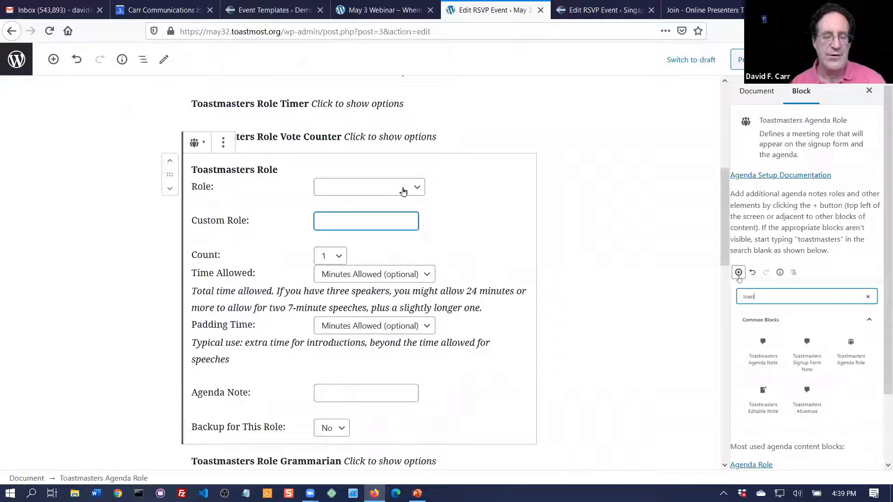
- Set the new agenda role to Custom Role with the name Chat Monitor, and update the template
click(402, 191)
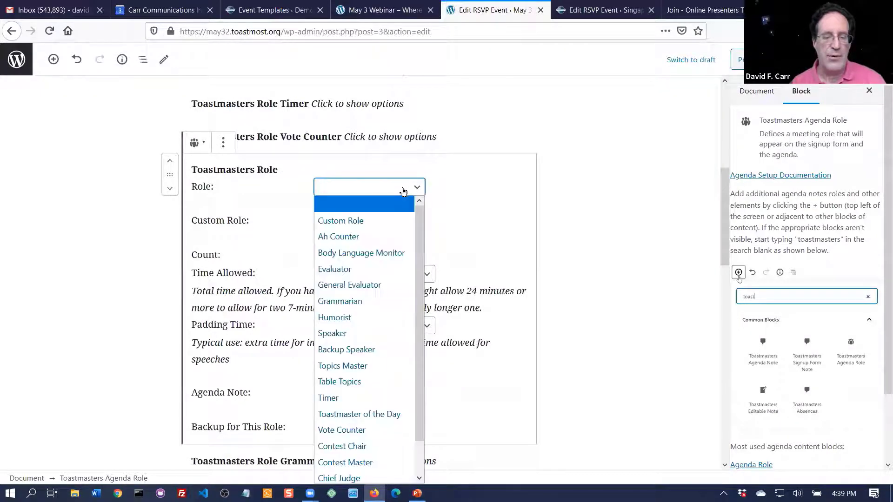
click(389, 220)
click(368, 219)
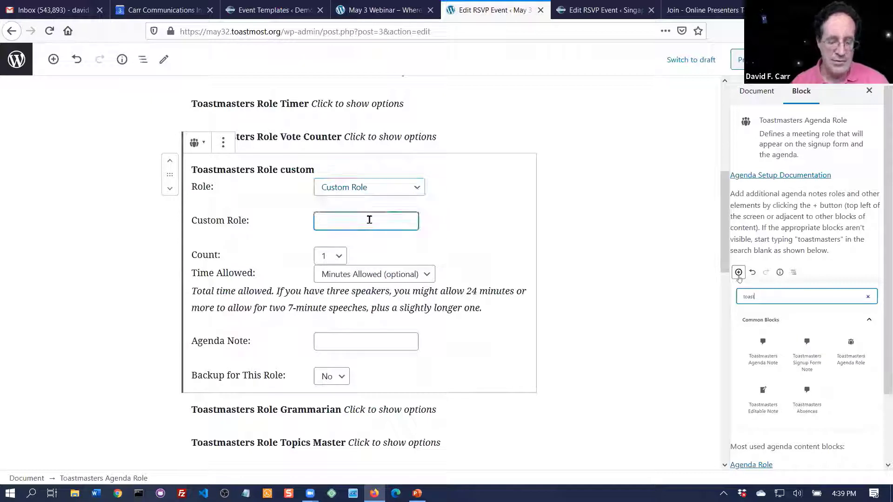
text(Chat )
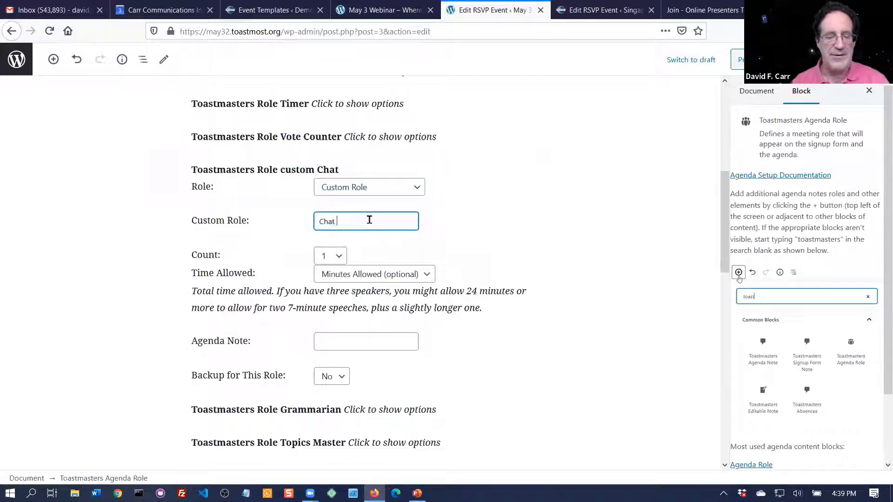
text(Monitor)
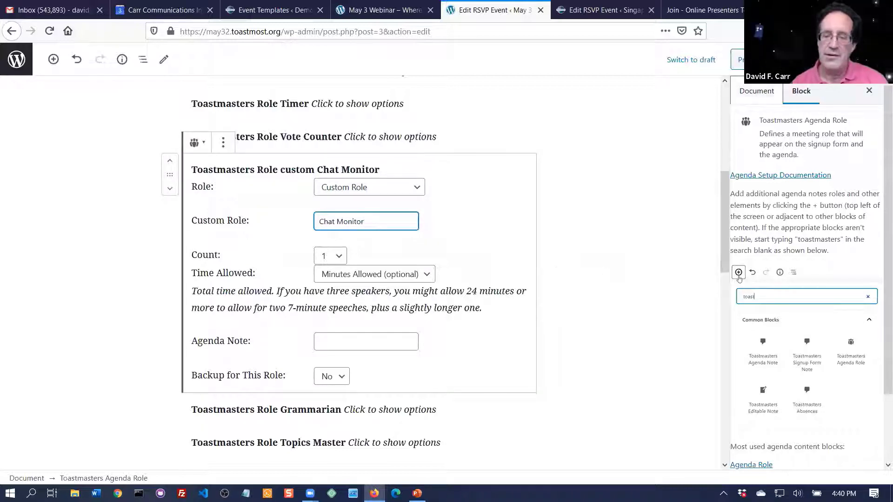
click(796, 60)
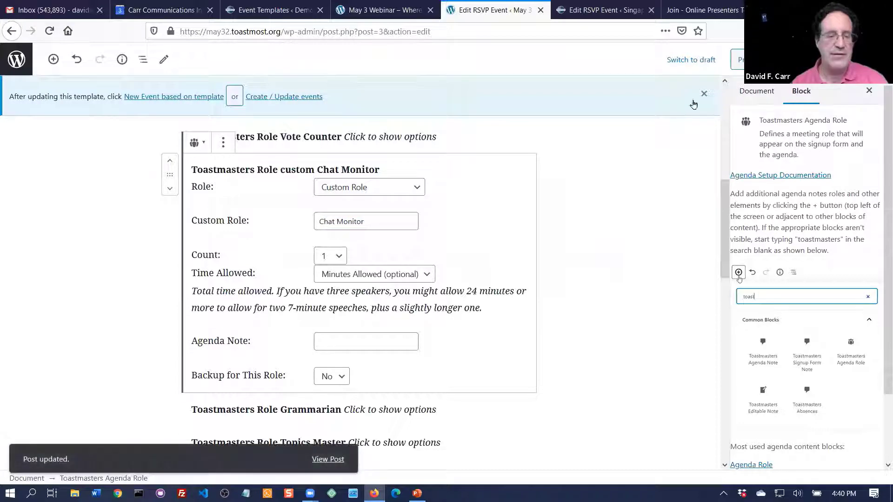
- Open the page for creating or updating events from the Toastmasters Meeting template and select all projected dates
double_click(89, 231)
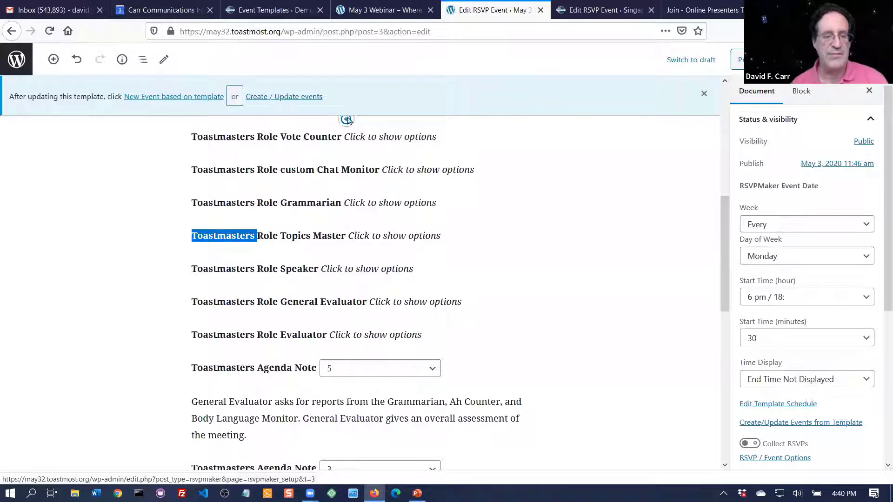
click(288, 98)
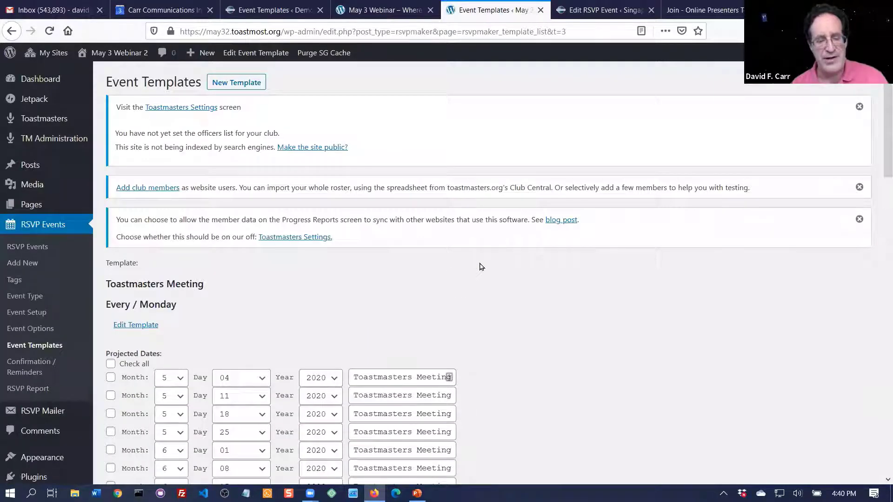
scroll(481, 267, down, 5)
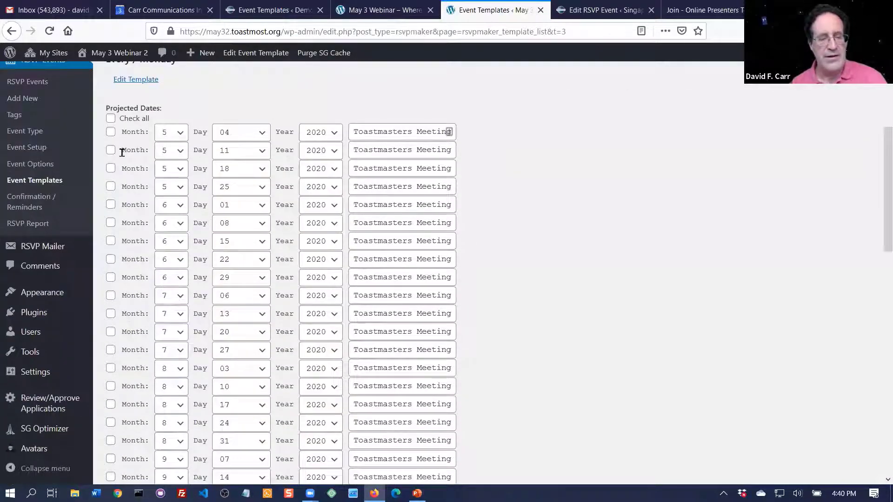
click(110, 120)
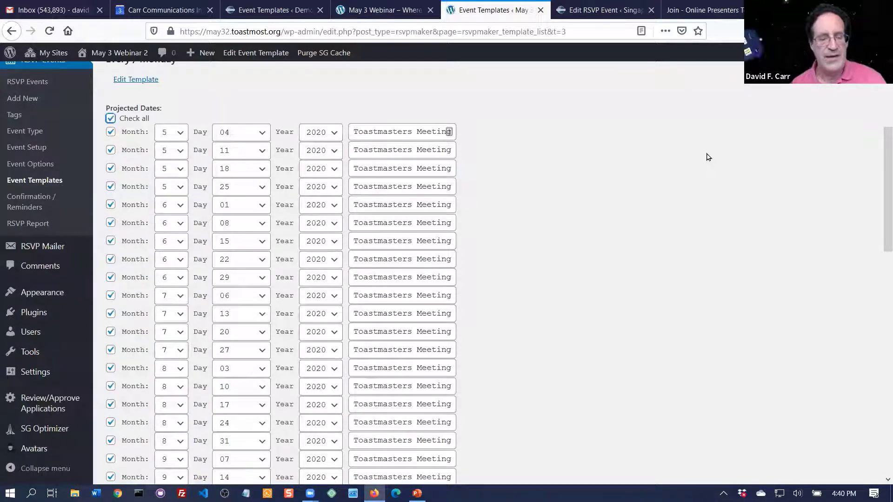
- Exclude the June 29, 2020 date and add the remaining meetings from the template with publish status
scroll(708, 157, down, 5)
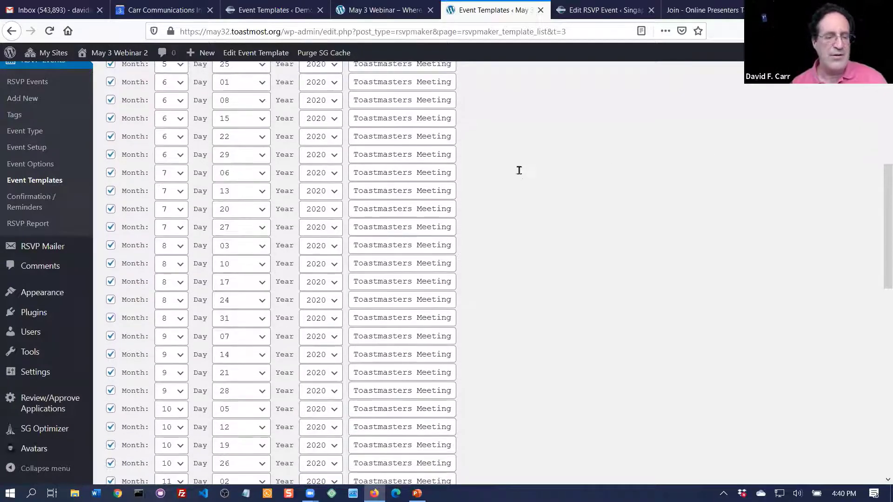
click(111, 155)
scroll(736, 216, down, 7)
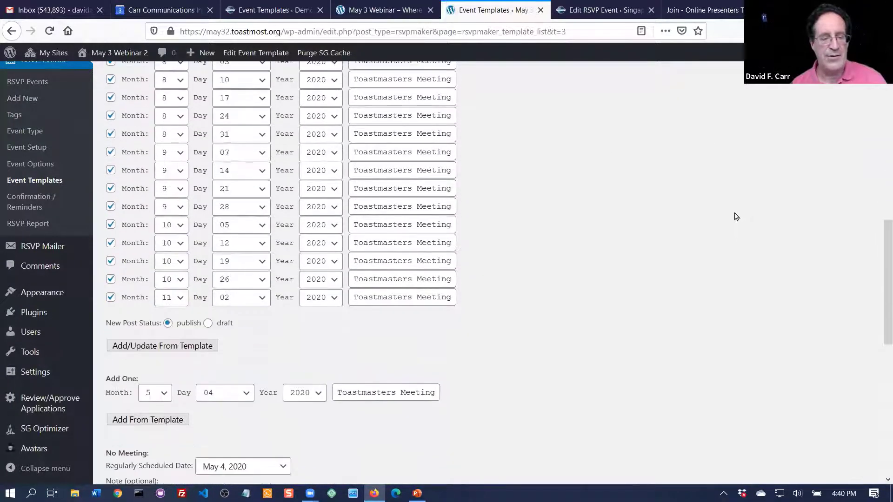
scroll(737, 216, down, 2)
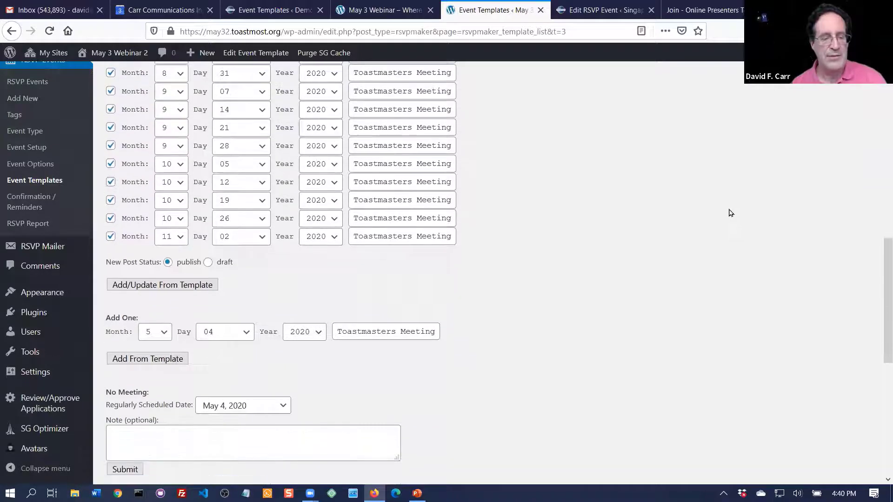
click(164, 286)
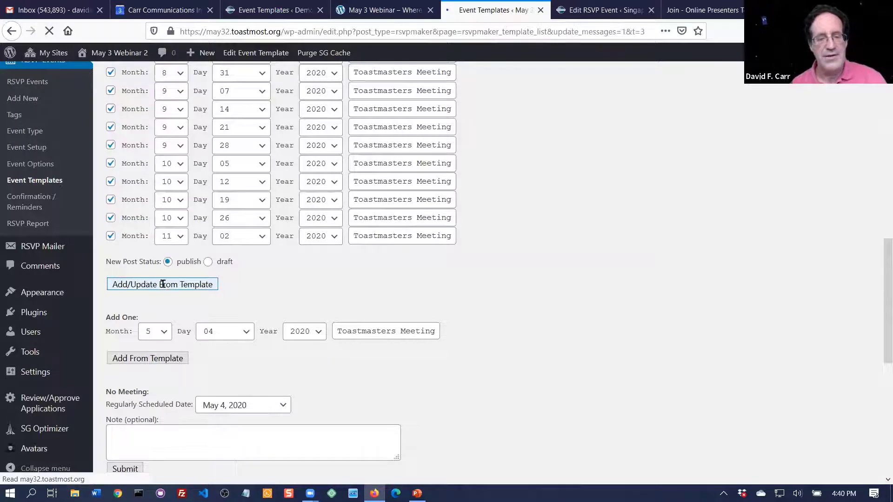
- View the posted May 11, 2020 meeting and examine the roles on its signup form, including Chat Monitor
scroll(456, 268, down, 3)
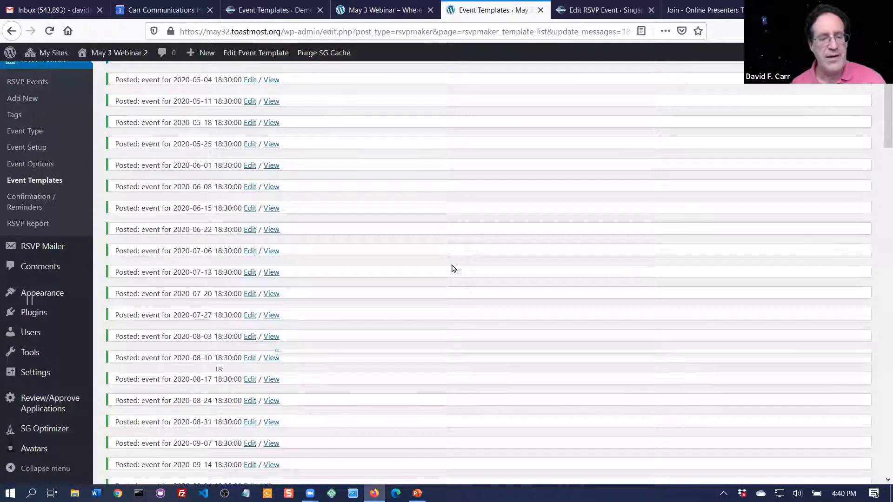
click(272, 102)
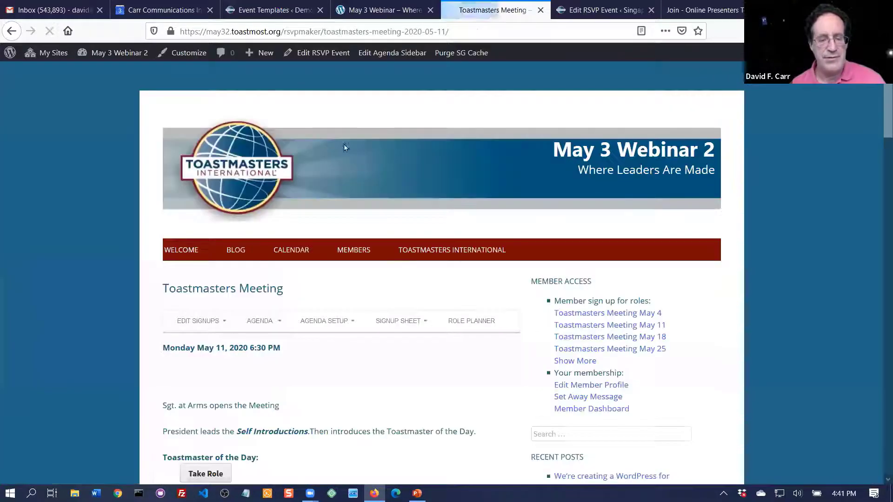
scroll(100, 225, down, 5)
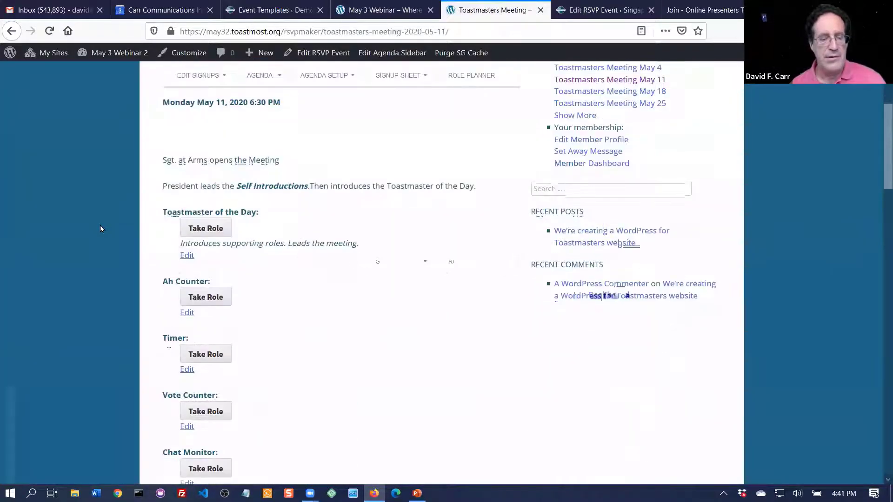
scroll(100, 225, down, 3)
scroll(99, 225, up, 4)
scroll(99, 225, down, 6)
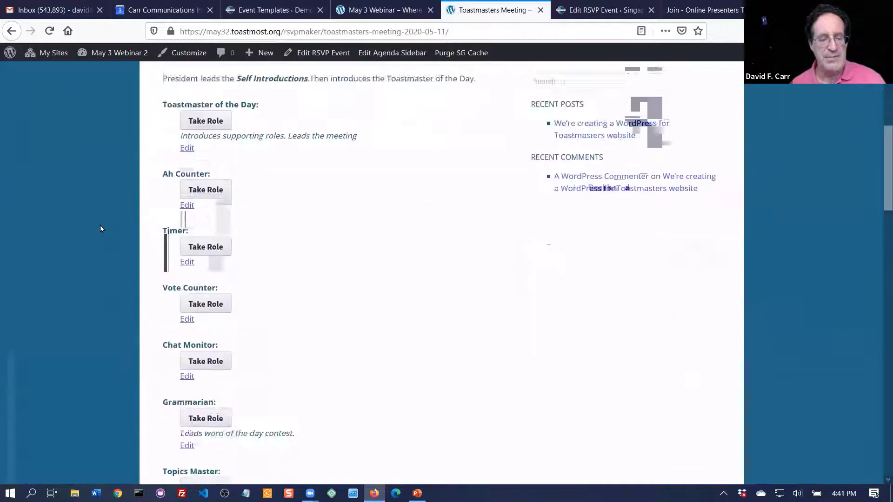
scroll(100, 228, down, 3)
scroll(100, 228, up, 6)
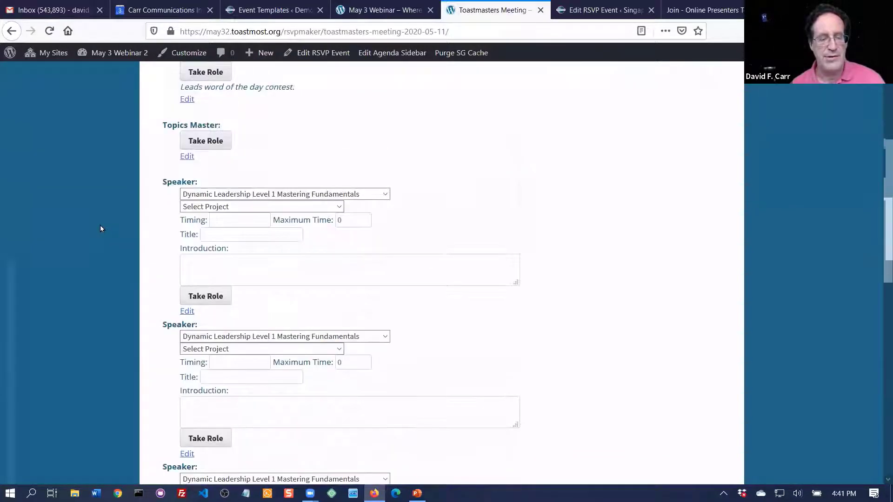
- Take the Toastmaster of the Day role for the May 11, 2020 meeting
scroll(100, 227, up, 4)
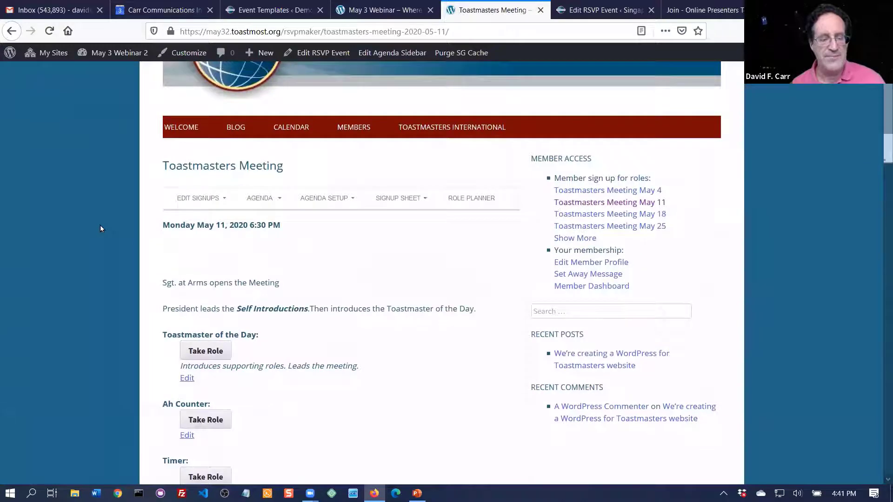
scroll(100, 227, up, 2)
scroll(100, 228, down, 4)
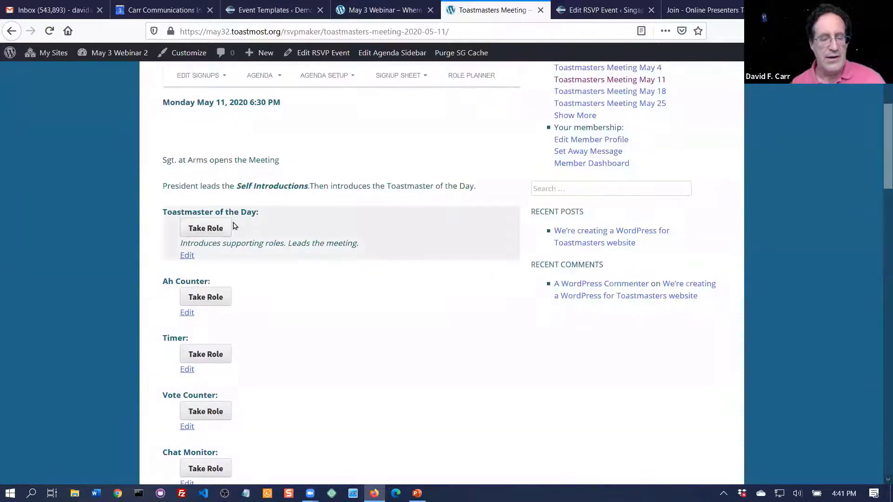
click(210, 228)
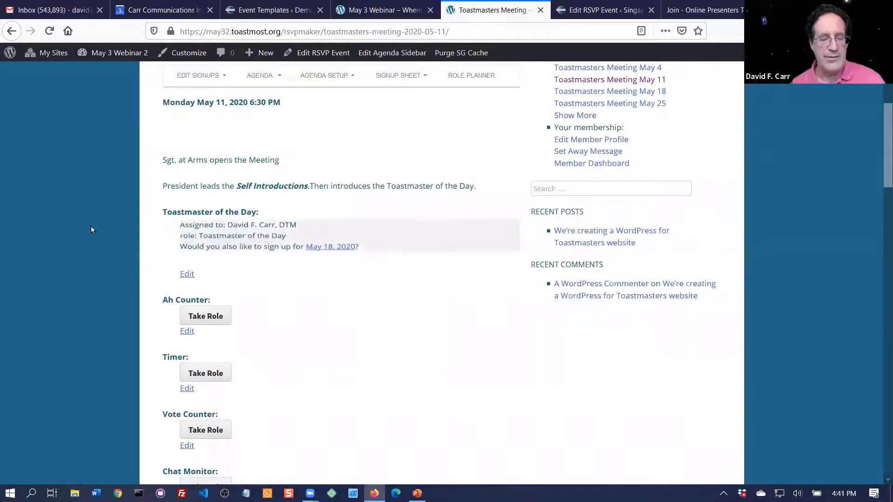
- Open the May 11 meeting for editing and review its agenda blocks through to Toastmasters Absences
scroll(519, 237, up, 2)
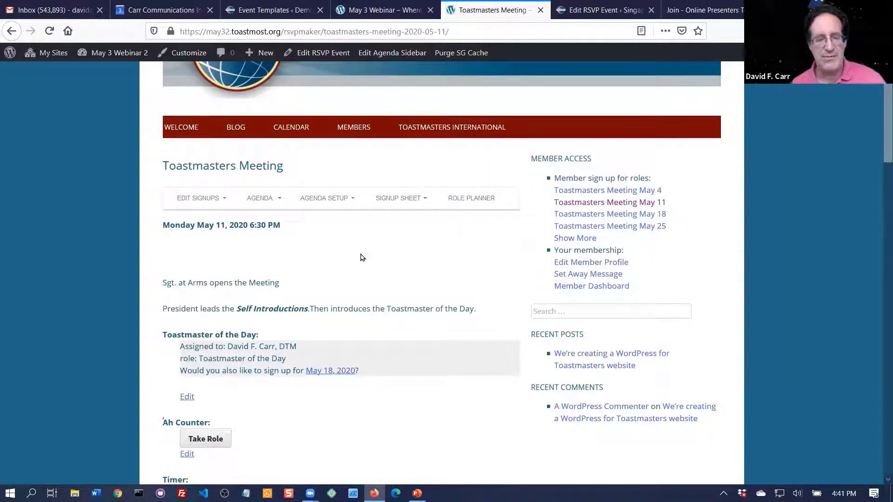
mouse_move(325, 61)
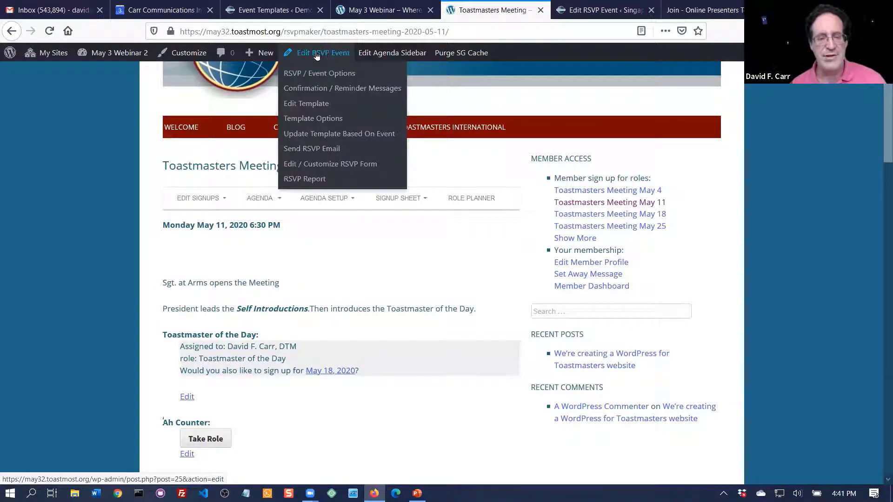
click(316, 56)
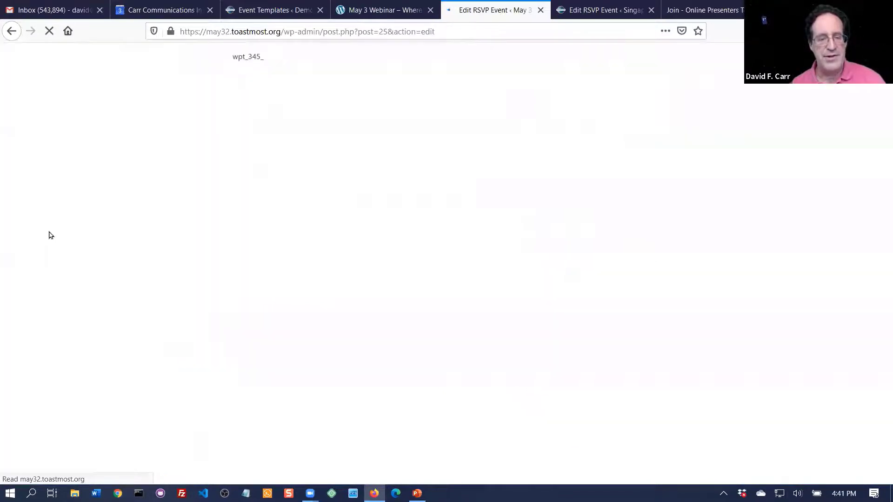
scroll(51, 235, down, 5)
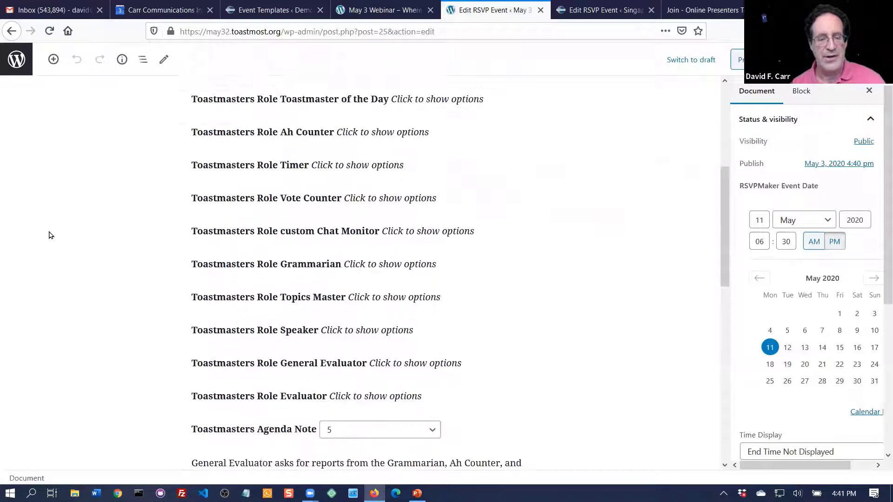
scroll(51, 235, down, 6)
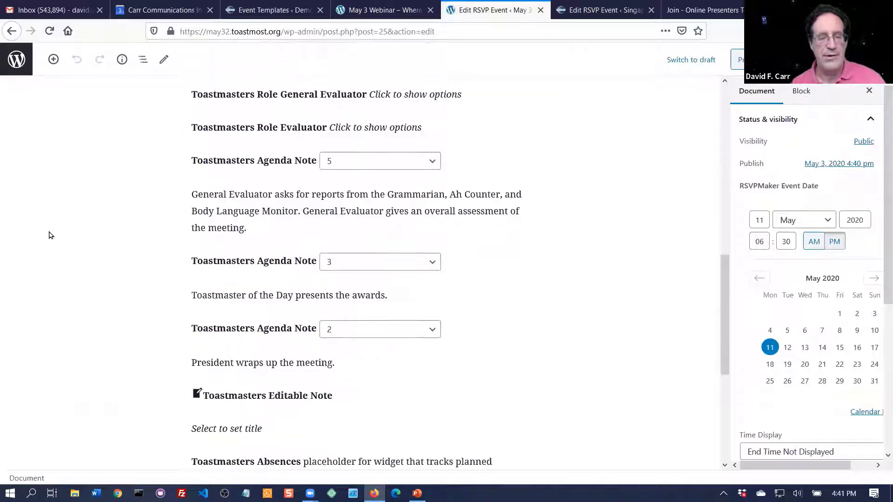
scroll(51, 235, down, 2)
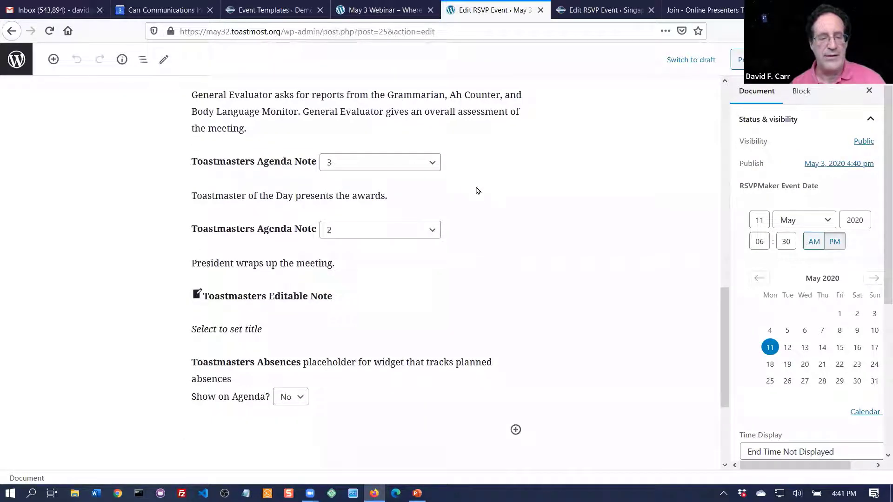
- Set the Speaker role of the May 11 meeting to a count of 2 with 15 minutes allowed
scroll(485, 245, up, 5)
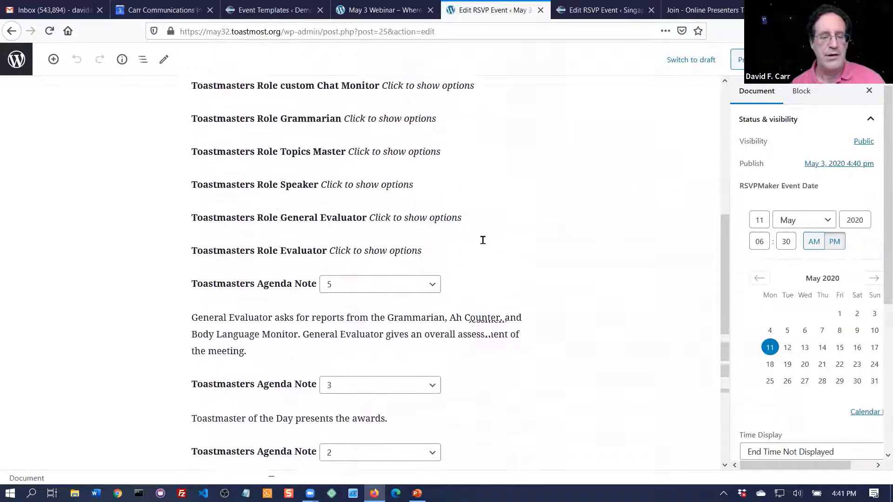
click(293, 206)
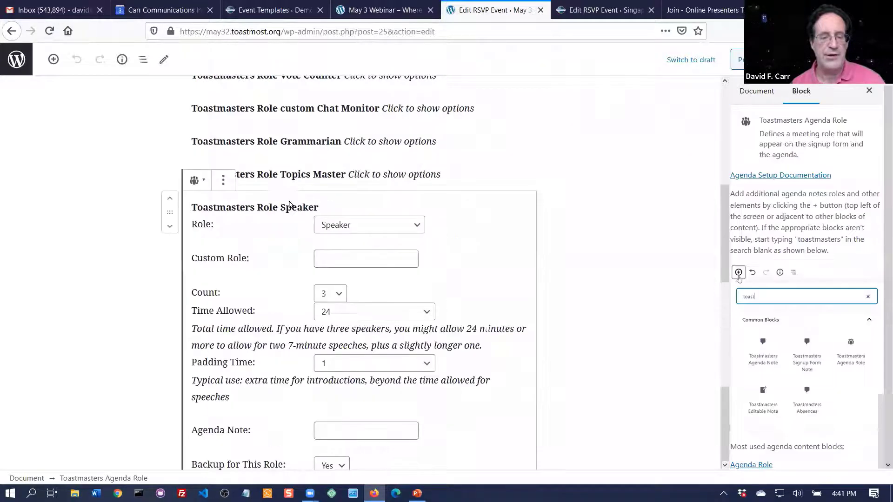
click(338, 296)
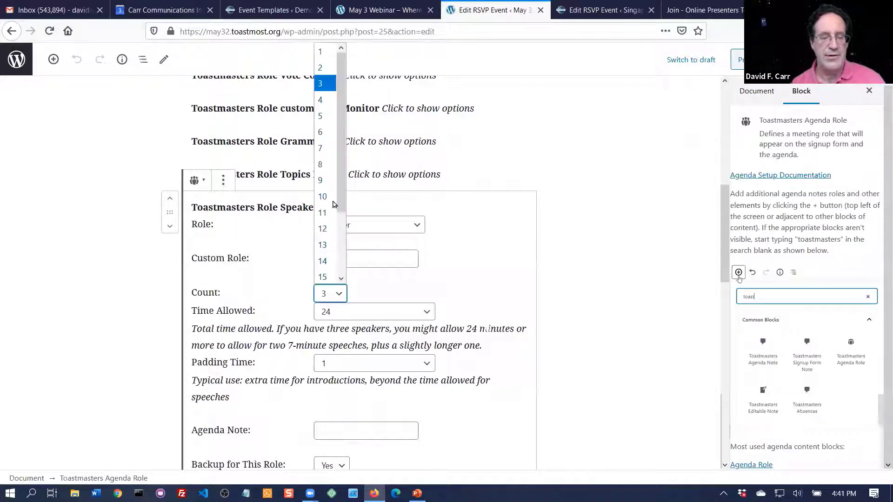
click(320, 68)
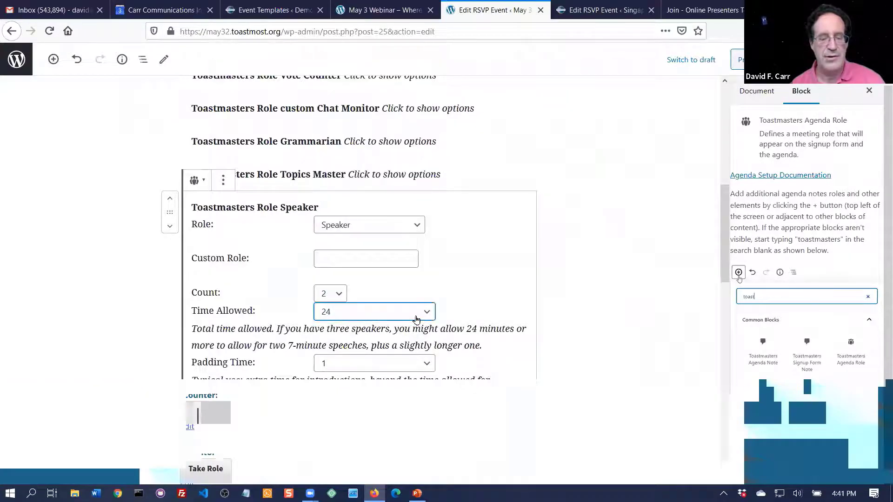
click(416, 320)
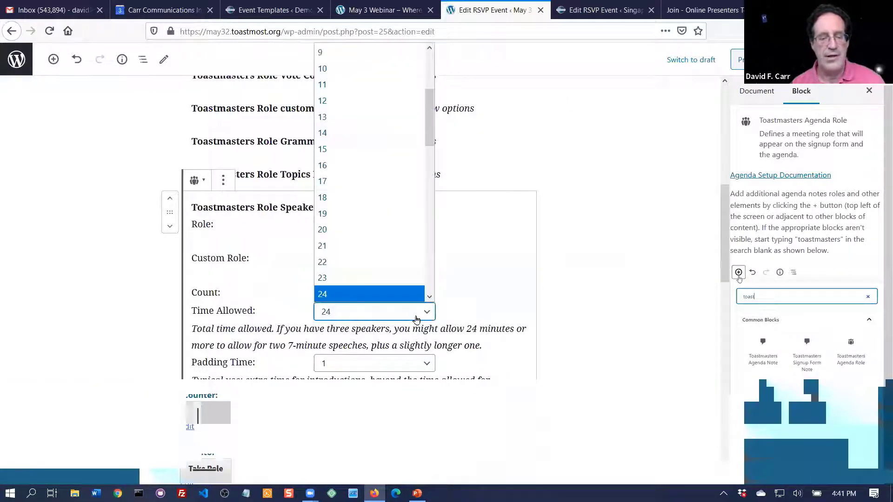
click(378, 158)
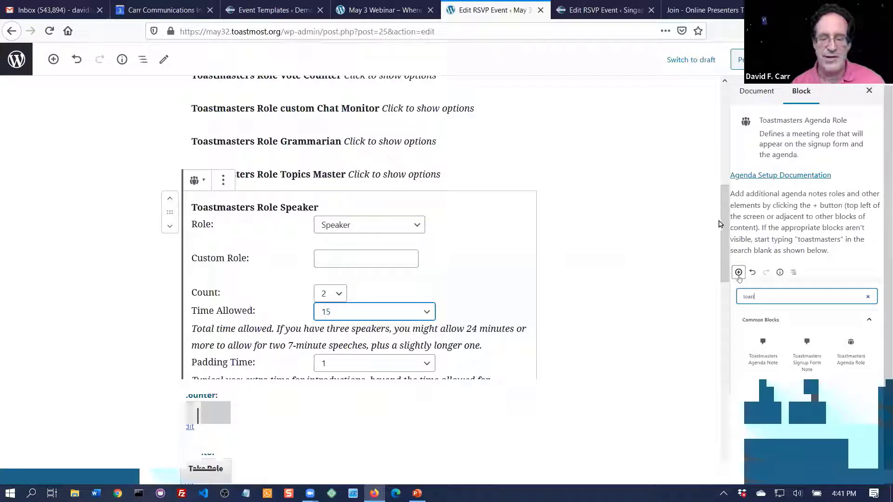
- Set the Evaluator role's count to 2 for the May 11 meeting and check its time-allowed options
drag(723, 224, 727, 303)
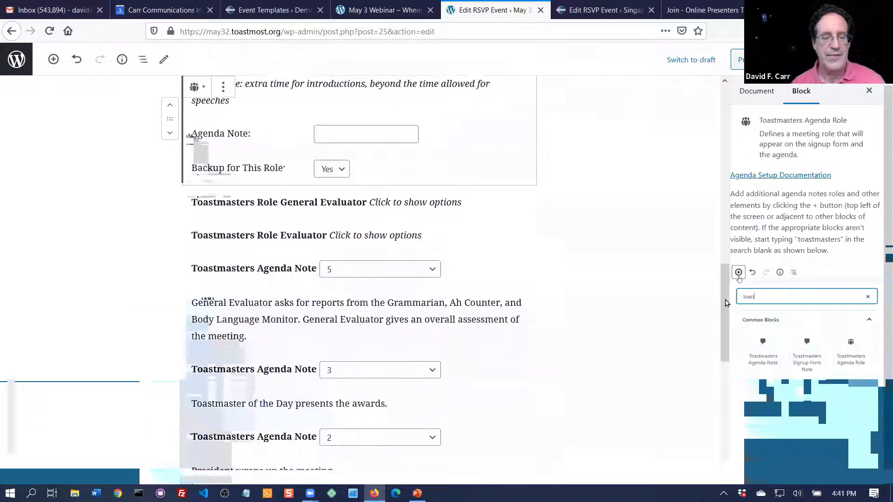
click(353, 236)
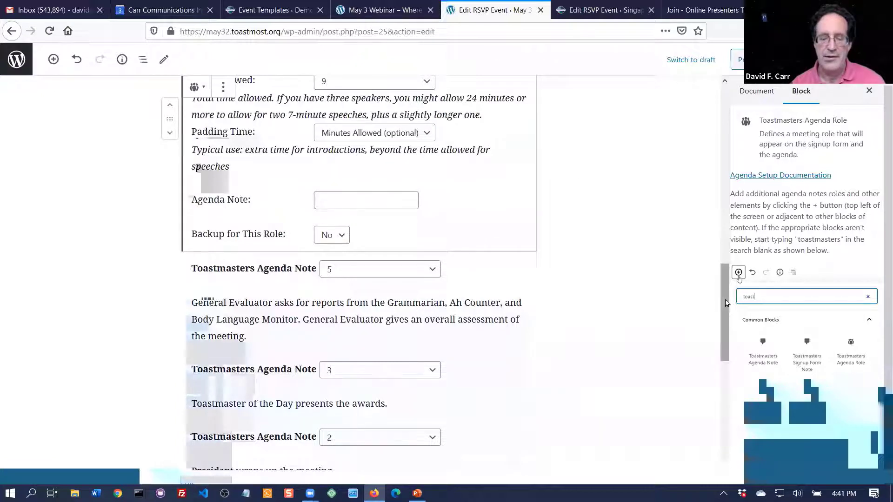
drag(725, 295, 721, 231)
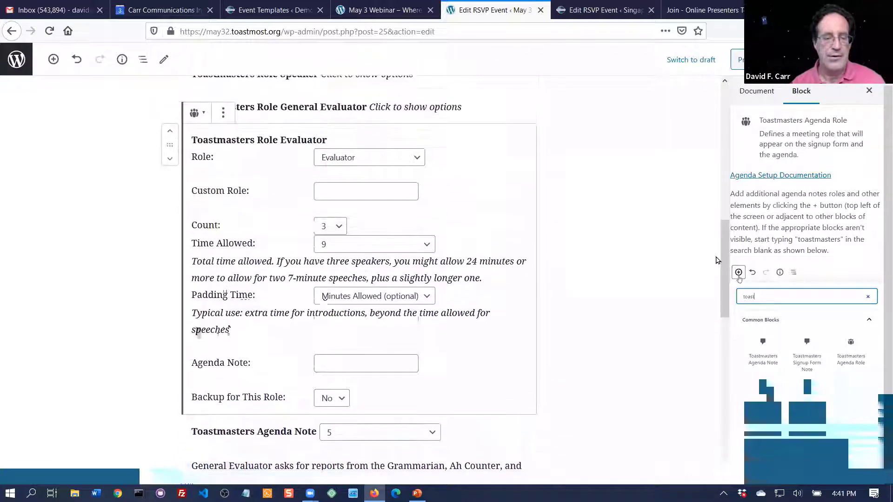
click(333, 227)
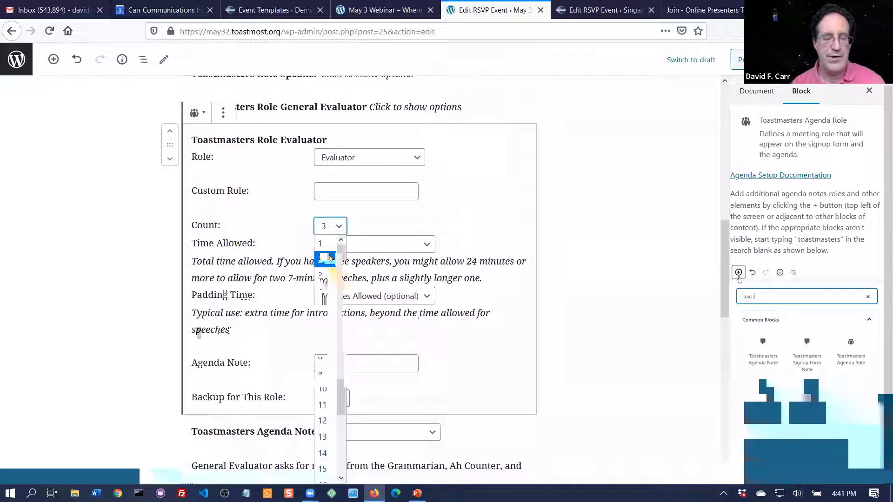
click(329, 258)
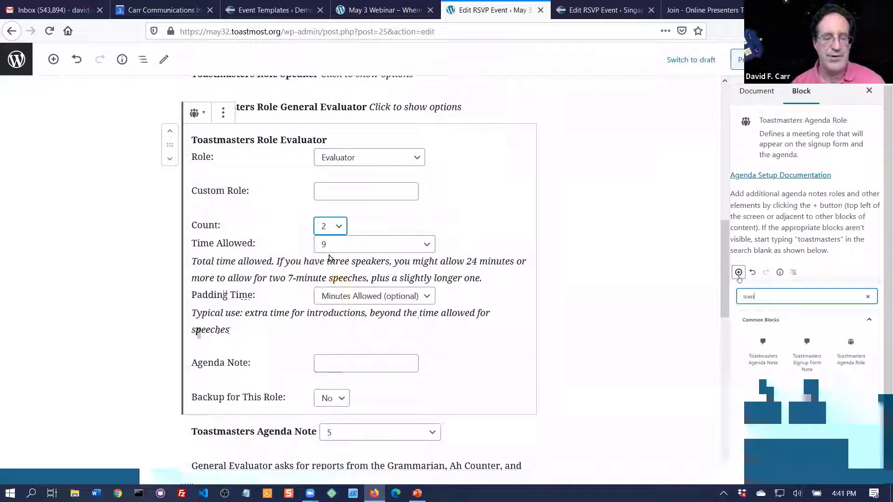
click(352, 246)
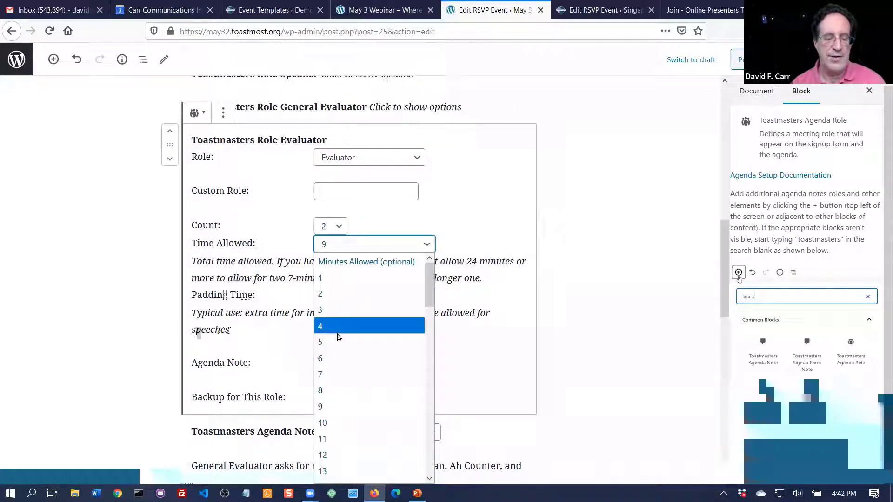
click(337, 371)
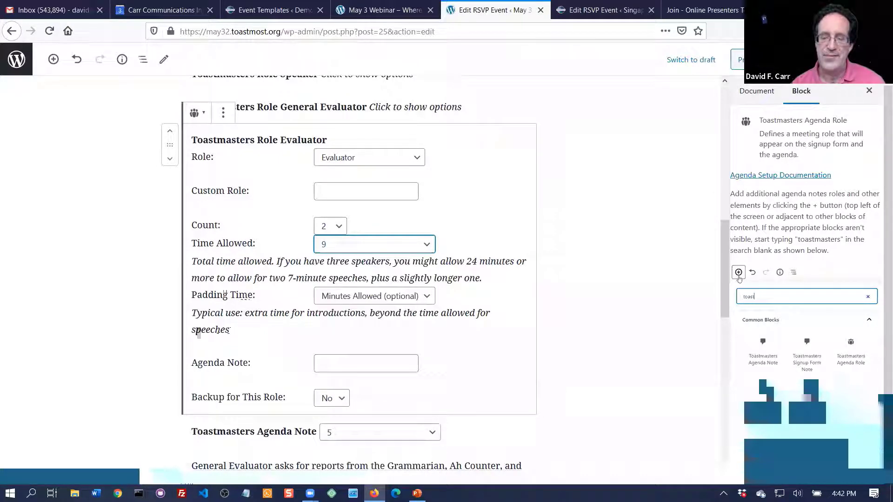
- Update the May 11 meeting with 7 minutes allowed for the Evaluator role and review its signup page down to Planned Absence
key(ctrl+s)
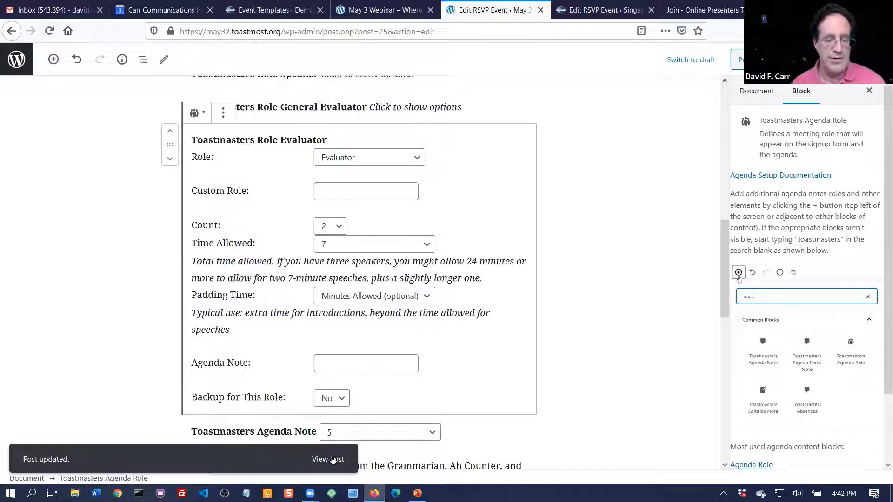
click(328, 459)
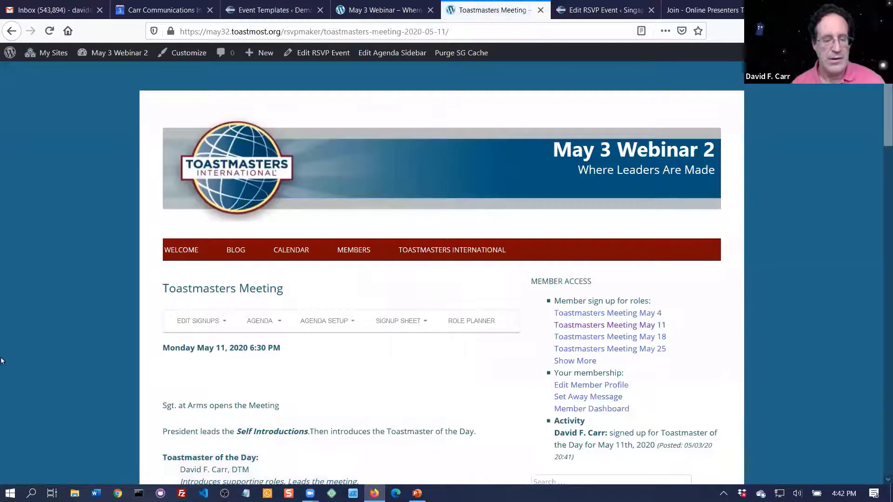
scroll(23, 342, down, 8)
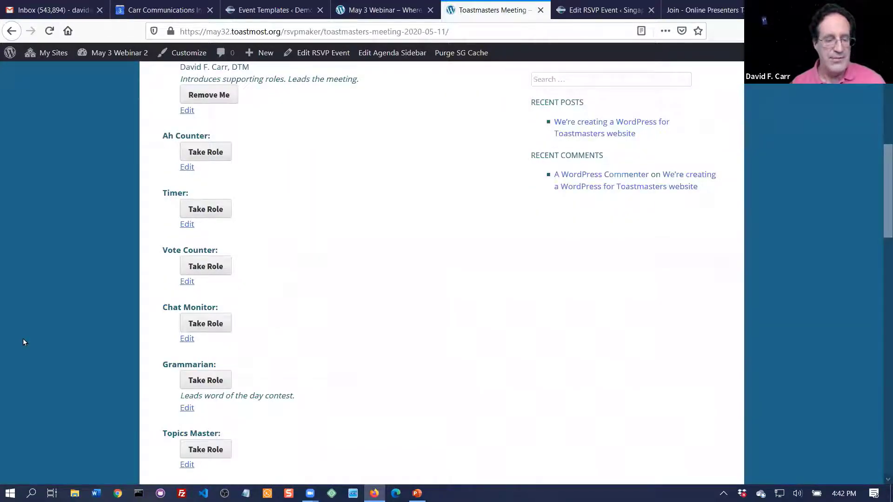
scroll(24, 343, down, 8)
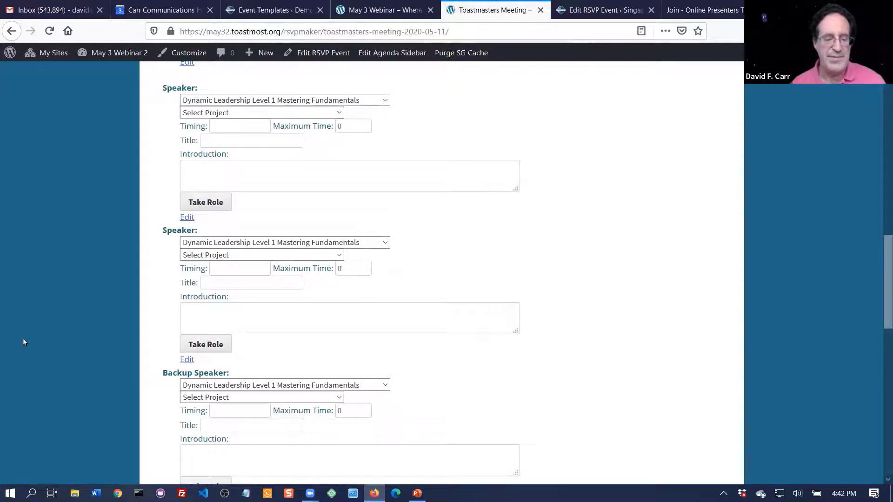
scroll(23, 343, down, 8)
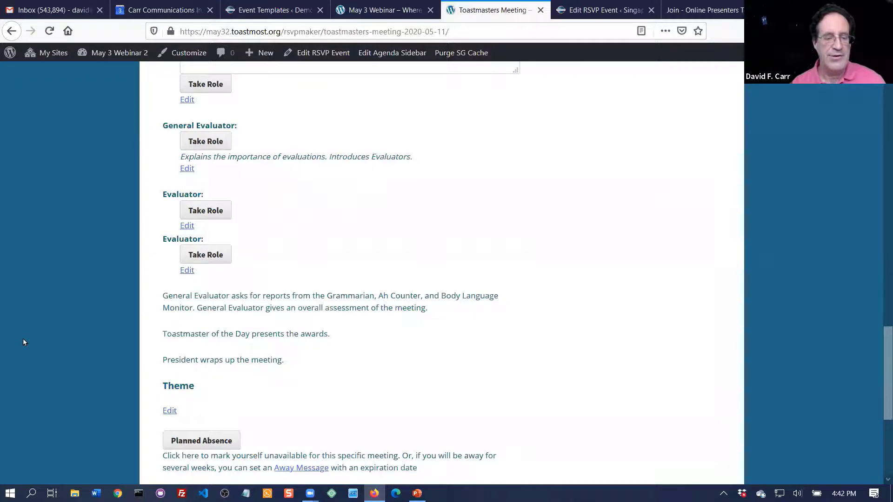
scroll(23, 342, up, 15)
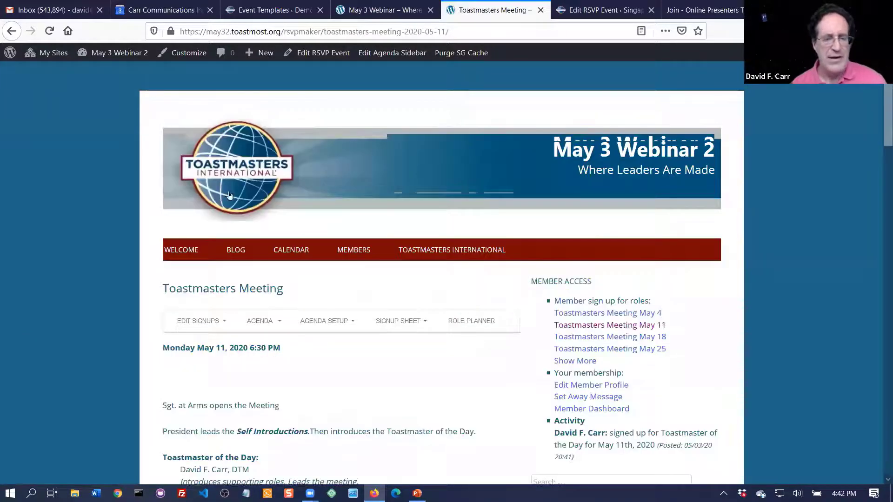
- Reopen the May 11 meeting for editing and try moving the Self Introductions agenda note below the Toastmaster of the Day role and back
mouse_move(314, 56)
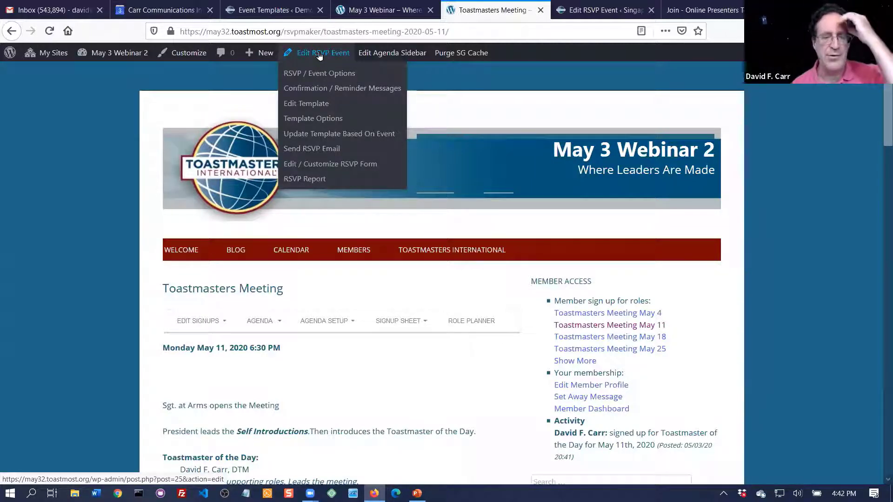
click(319, 56)
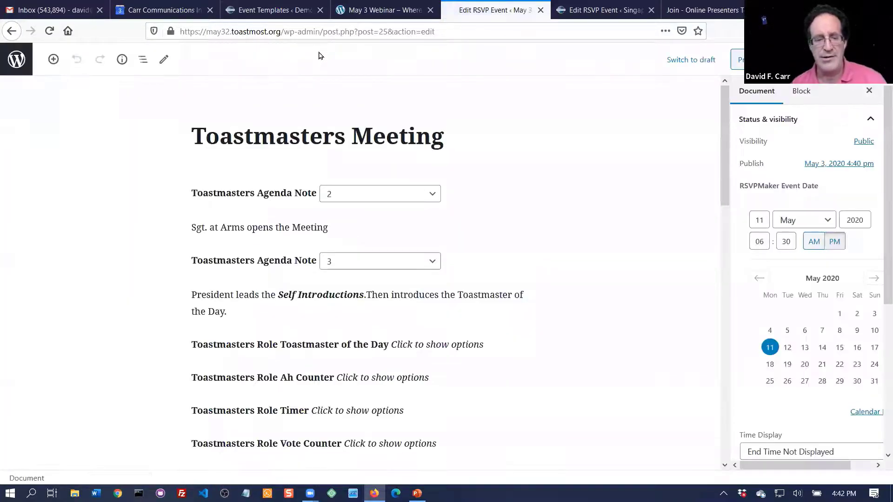
click(207, 259)
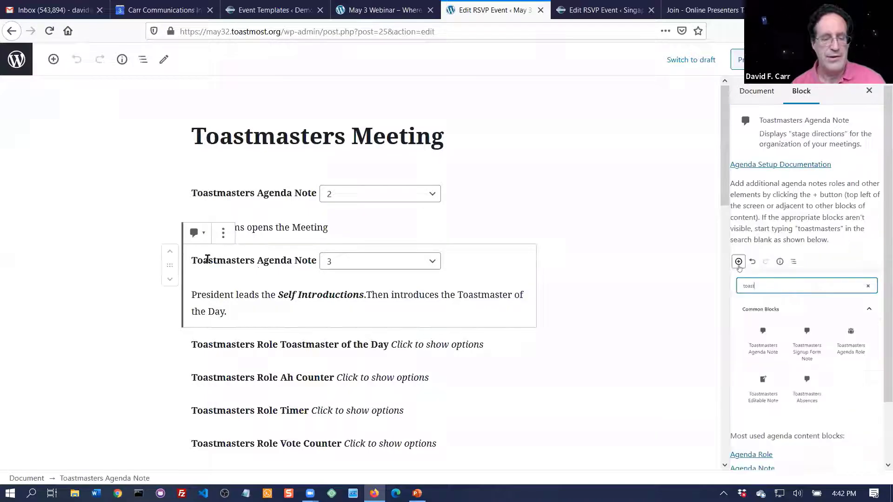
click(170, 253)
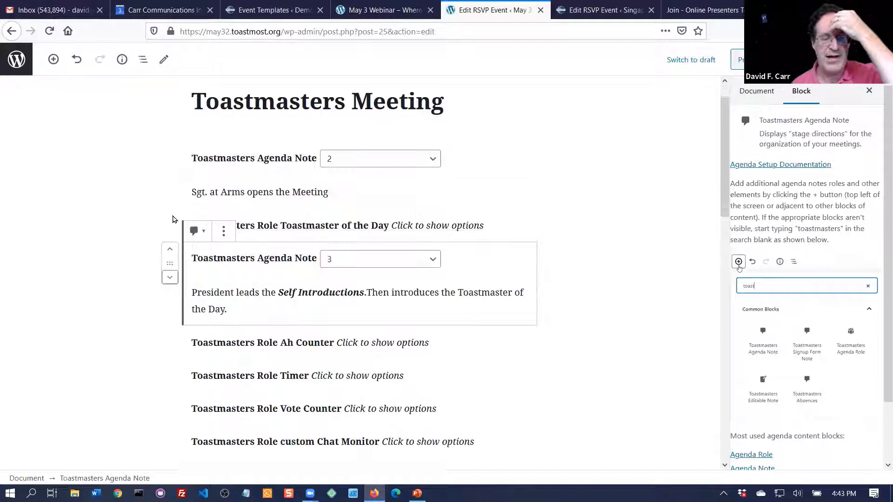
click(170, 248)
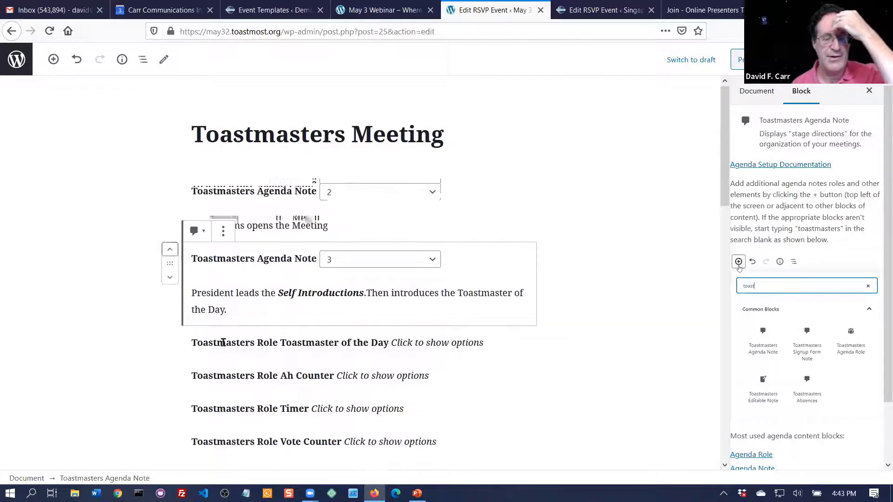
- Move the Toastmaster of the Day role to the start of the May 11 agenda and update the event
click(223, 342)
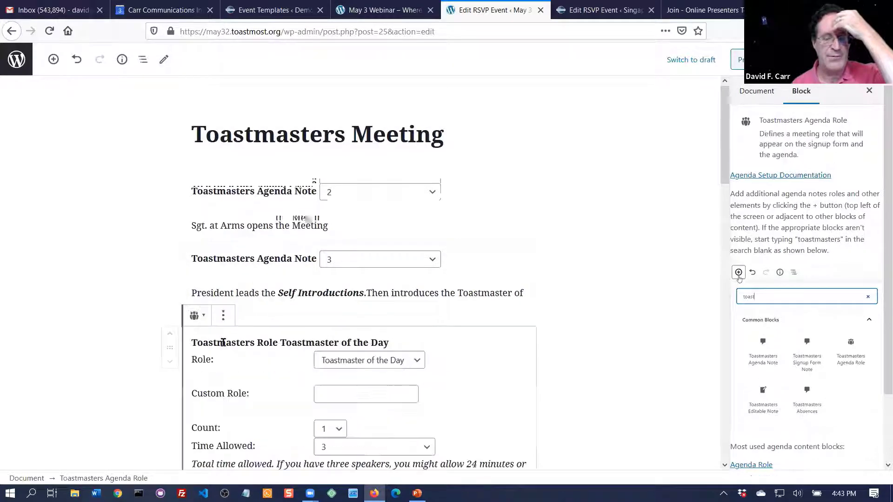
click(170, 335)
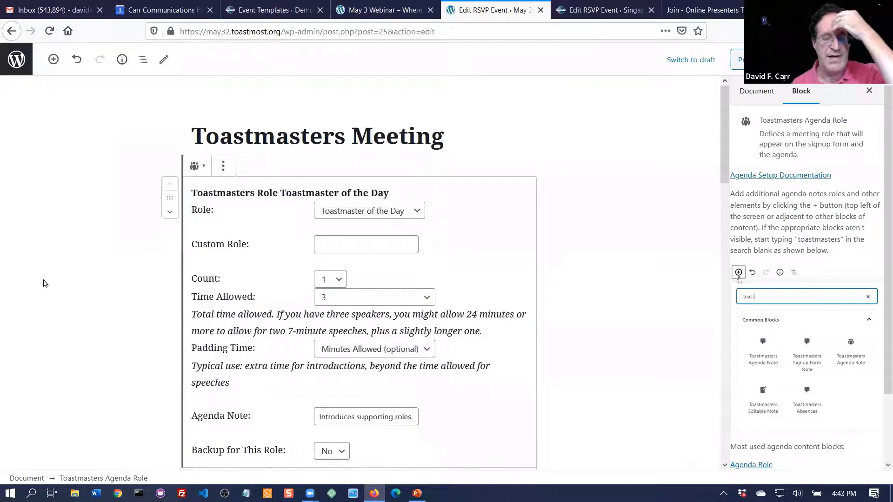
double_click(44, 282)
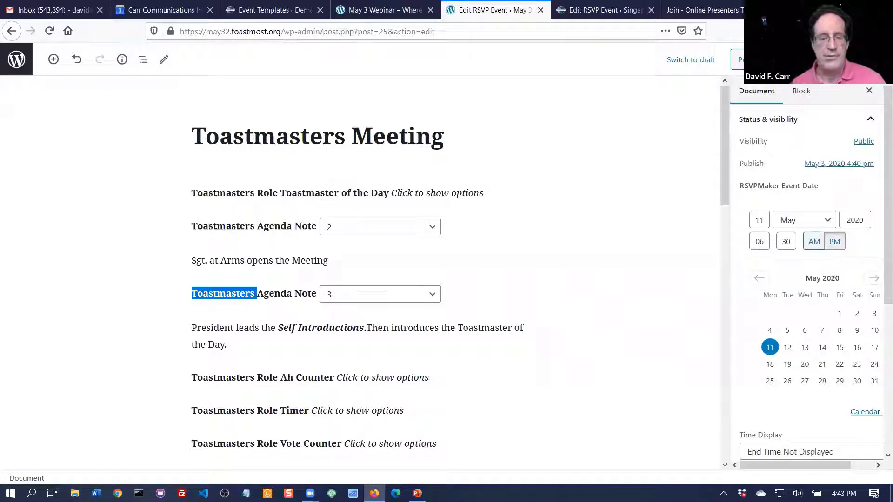
click(738, 59)
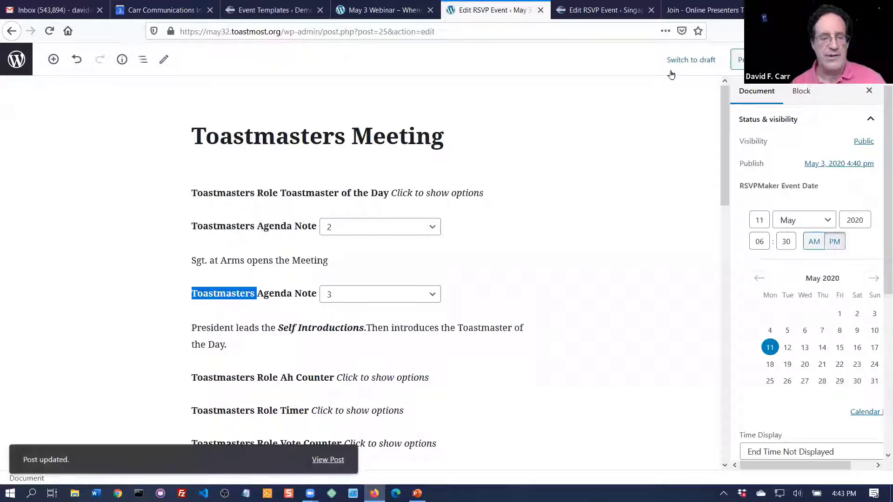
- View the updated May 11 meeting page and check the order of its roles and agenda notes
click(336, 461)
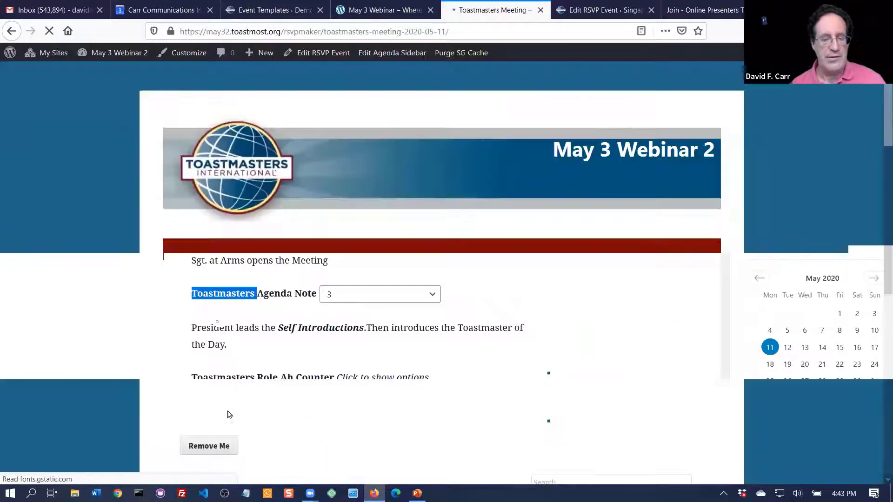
scroll(104, 280, down, 4)
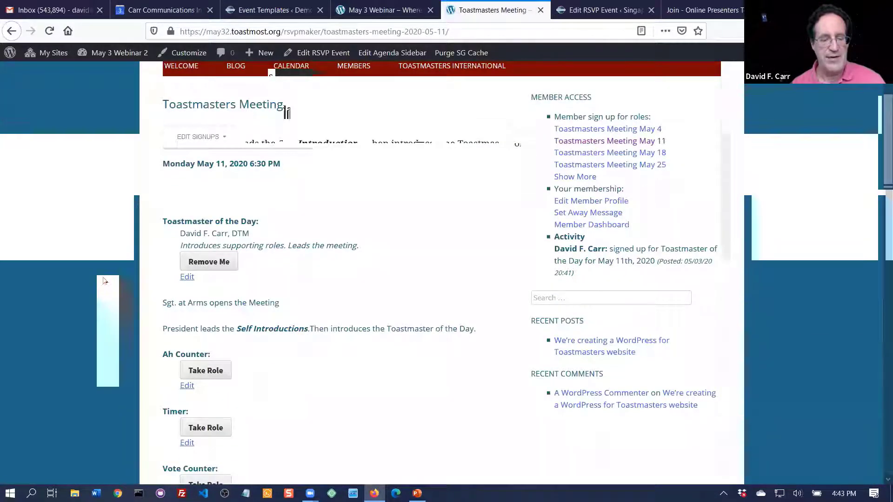
scroll(105, 281, down, 4)
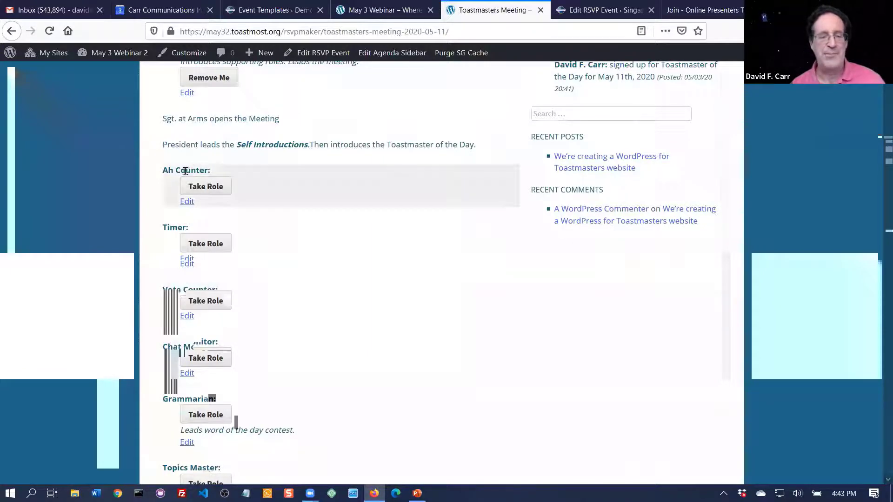
scroll(172, 172, up, 7)
scroll(79, 166, up, 2)
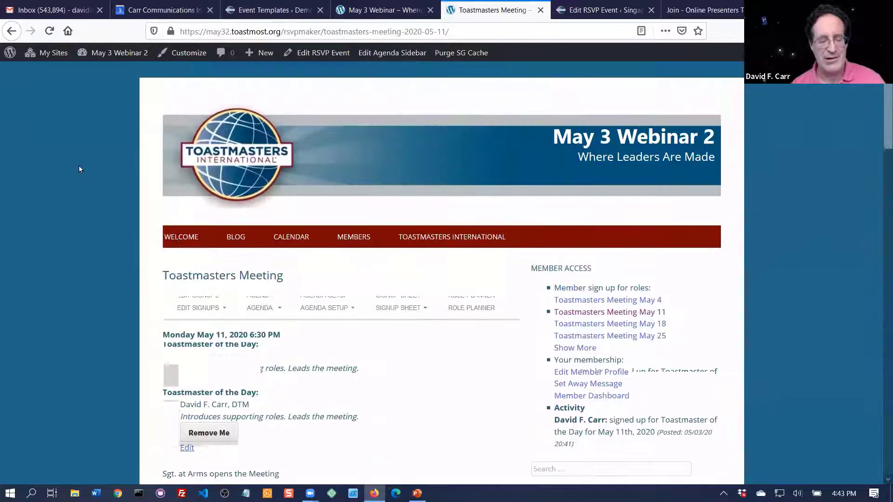
scroll(79, 166, down, 5)
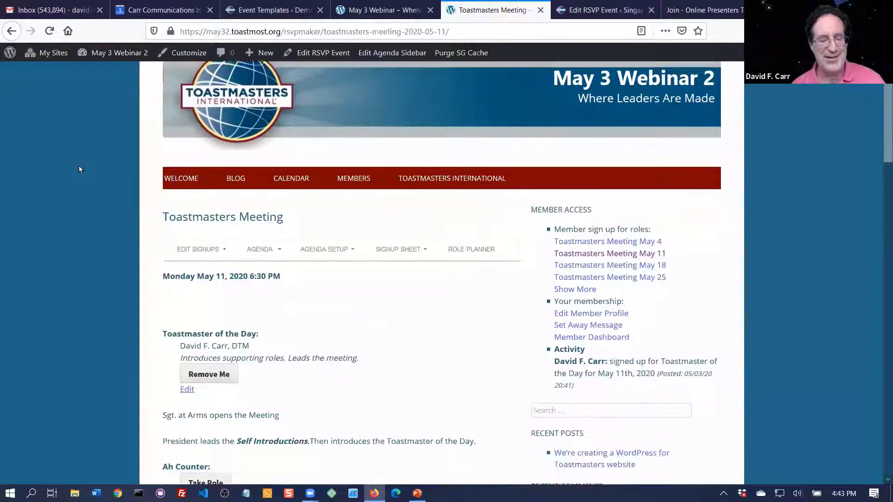
- Open the print version of the May 11 agenda, cancel printing to view the timed schedule, and close it
mouse_move(268, 83)
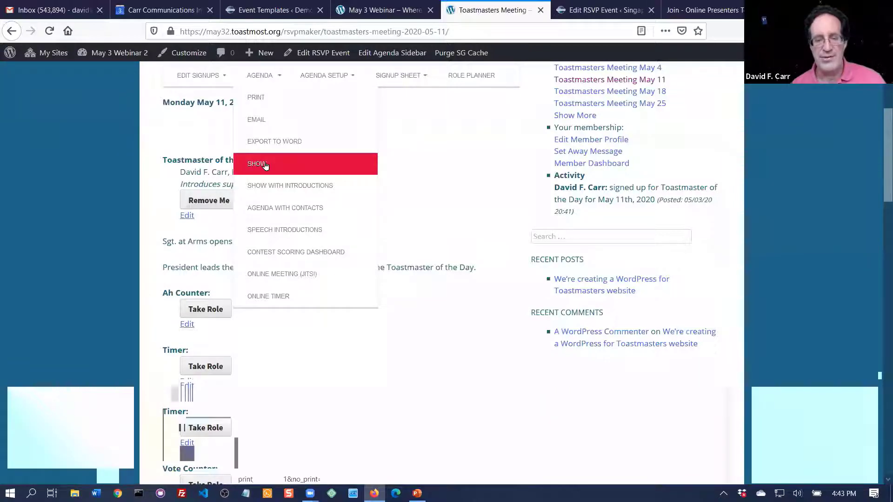
click(263, 99)
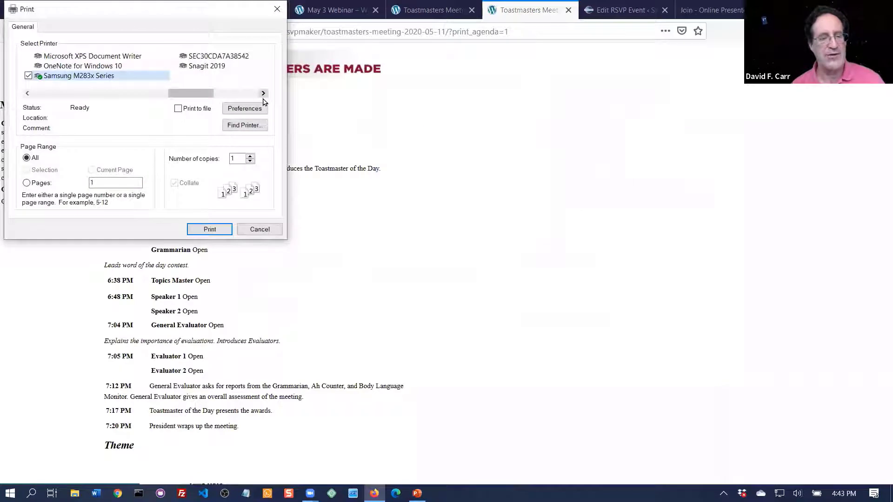
click(268, 231)
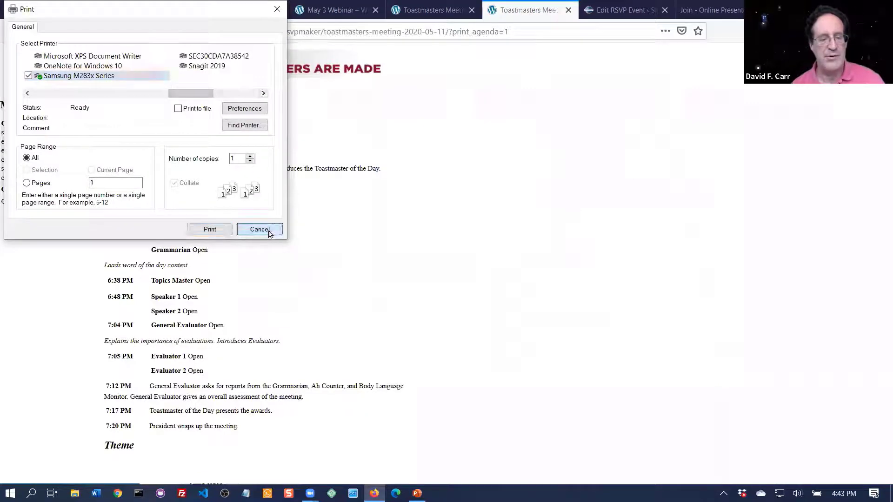
click(569, 10)
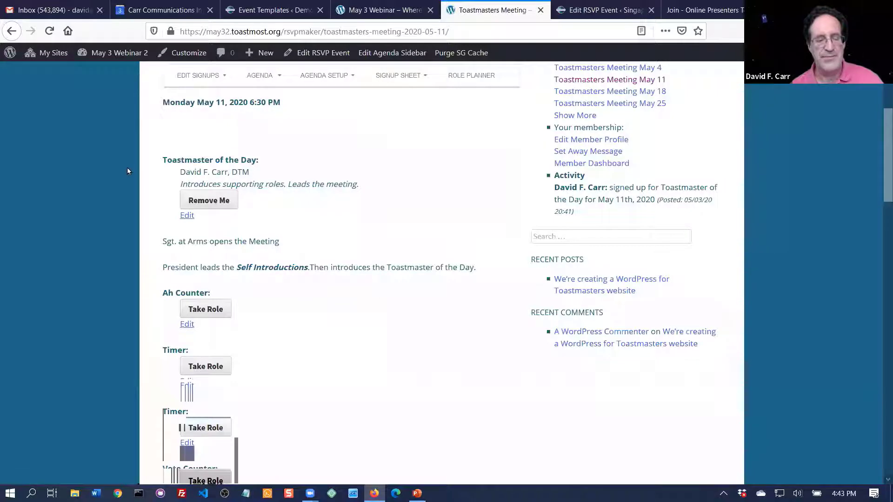
- Open the Toastmasters Meeting template for editing and look over its role blocks, expanding Toastmaster of the Day and Grammarian
scroll(85, 155, up, 5)
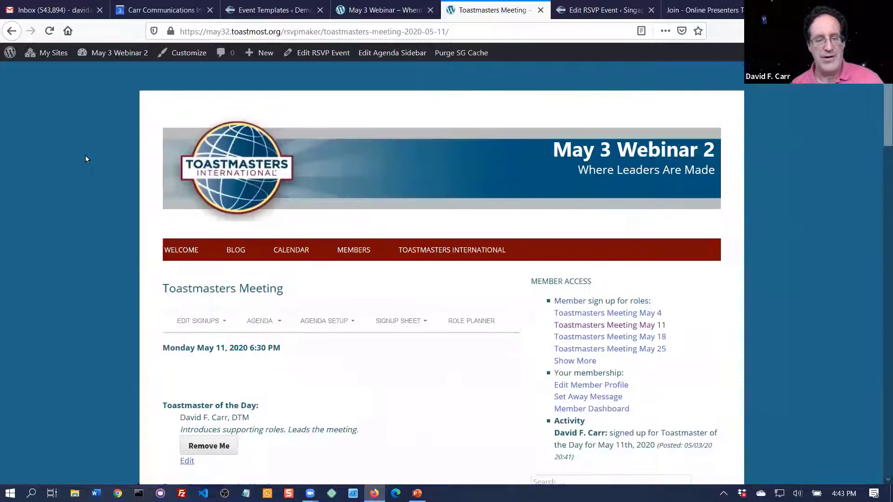
scroll(85, 156, down, 3)
scroll(85, 155, up, 3)
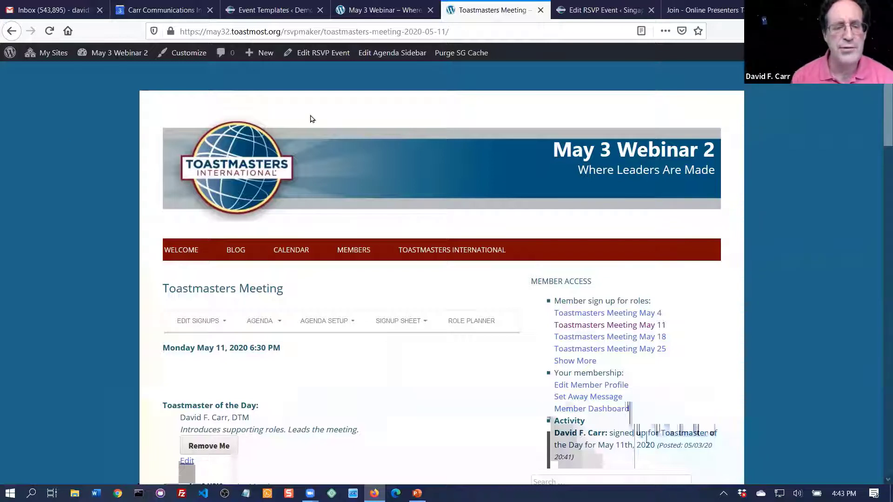
mouse_move(323, 56)
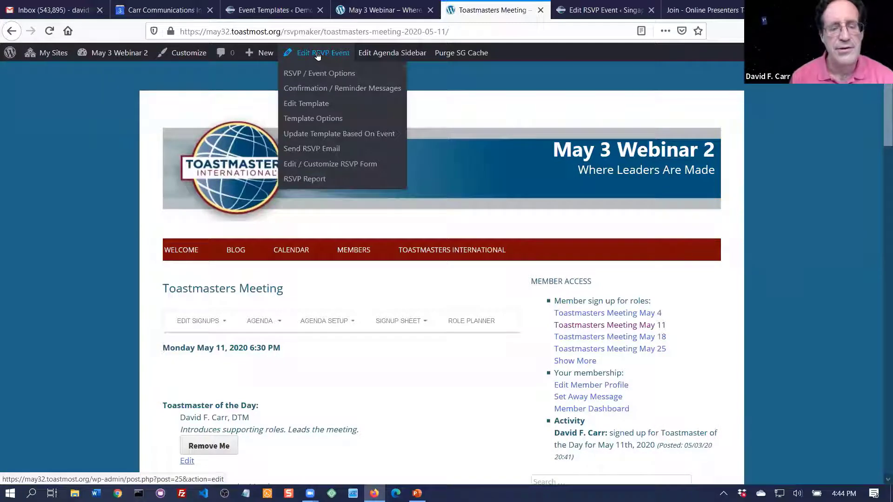
click(311, 108)
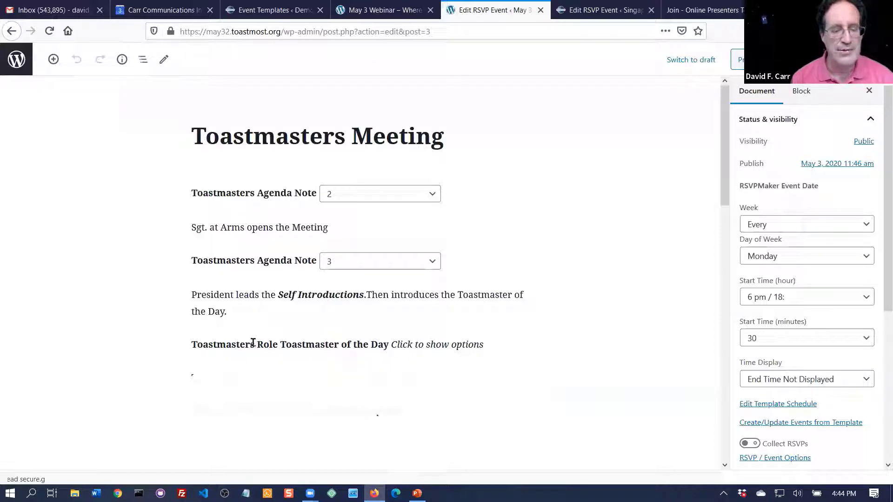
double_click(219, 343)
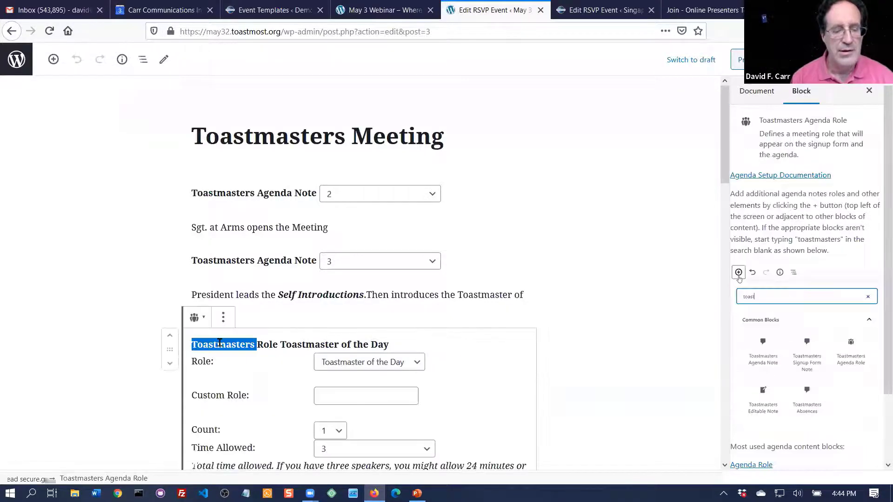
scroll(119, 330, down, 9)
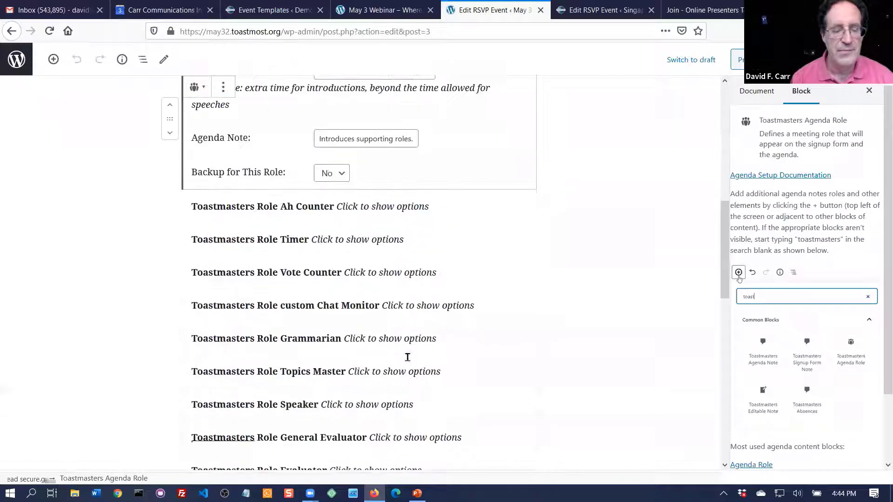
click(376, 339)
scroll(119, 345, down, 8)
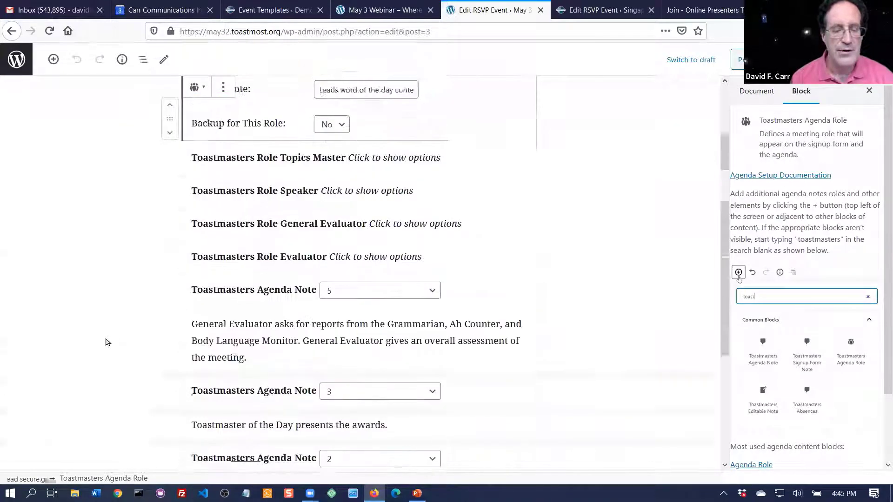
- Set the Speaker role's count to 4 in the Toastmasters Meeting template
click(380, 154)
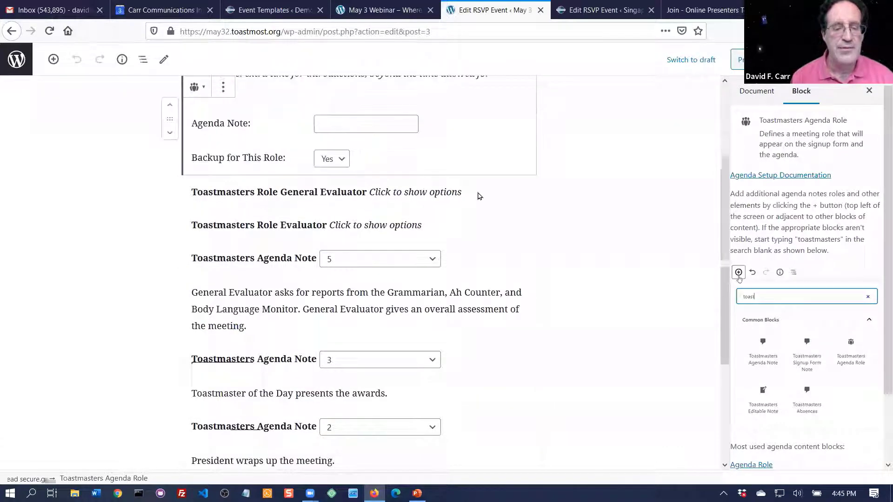
scroll(465, 196, up, 3)
scroll(454, 198, up, 2)
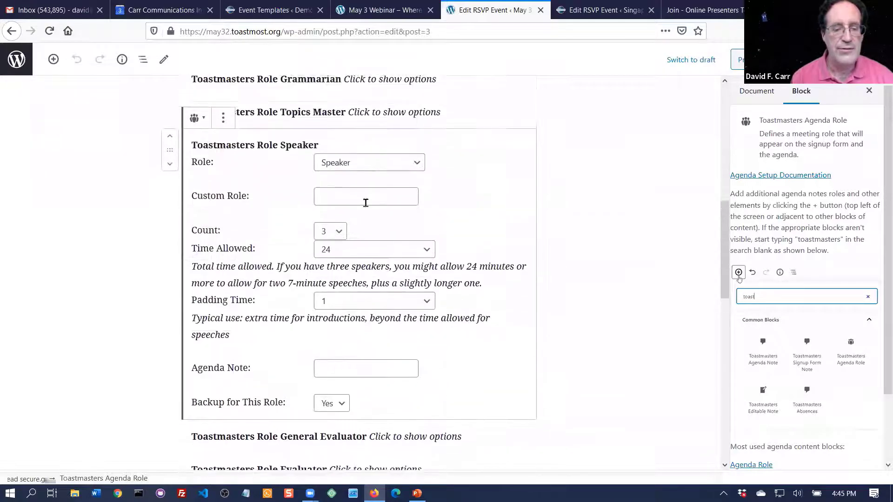
click(337, 236)
click(327, 302)
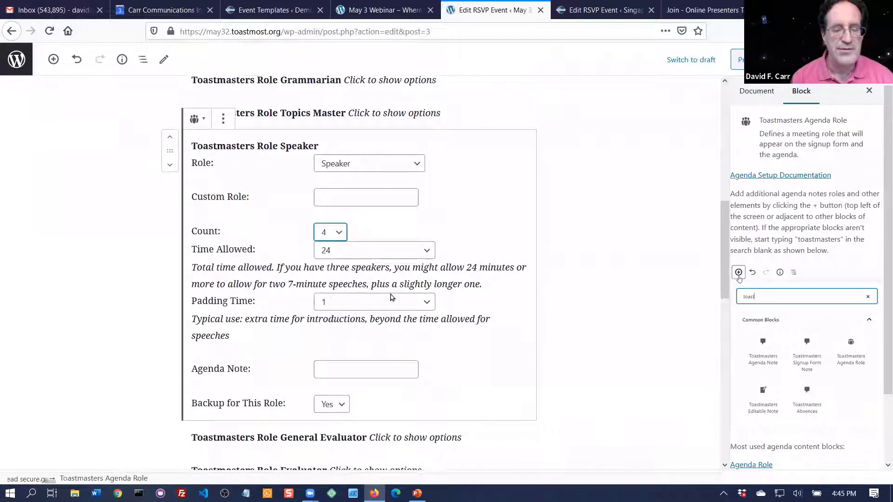
scroll(62, 287, down, 1)
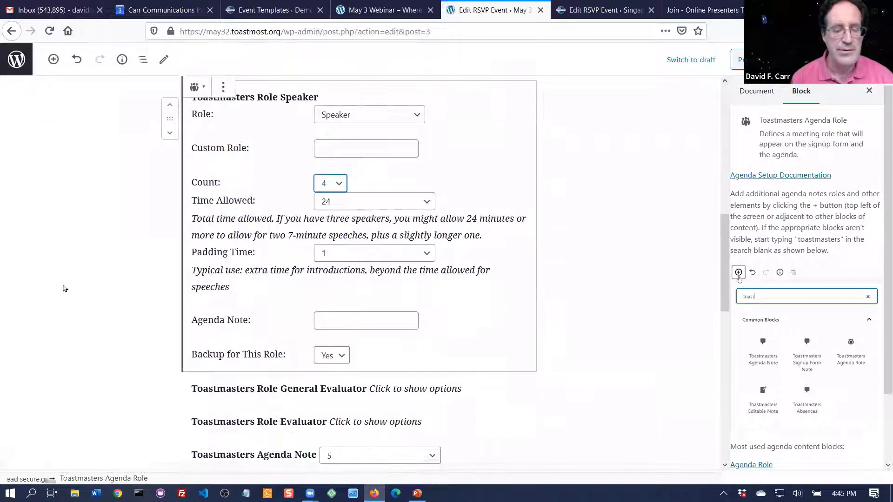
- Set the Speaker role's allowed time to 30 minutes in the template
click(364, 191)
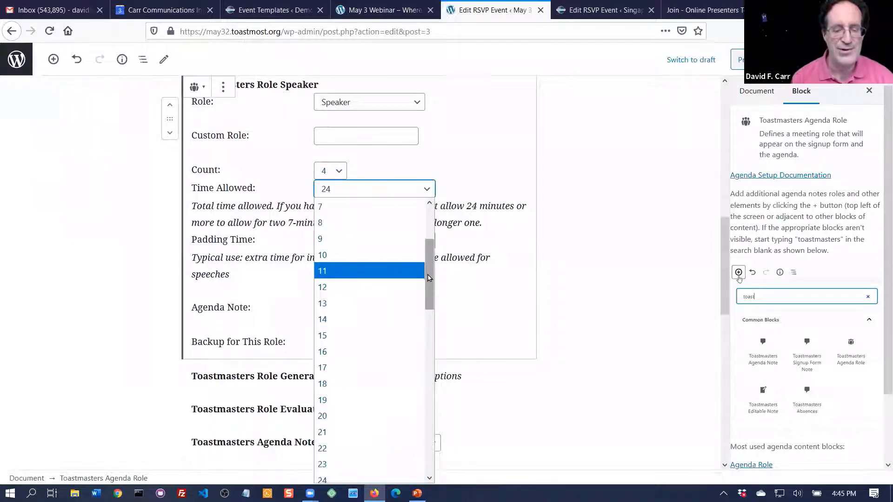
drag(429, 275, 432, 326)
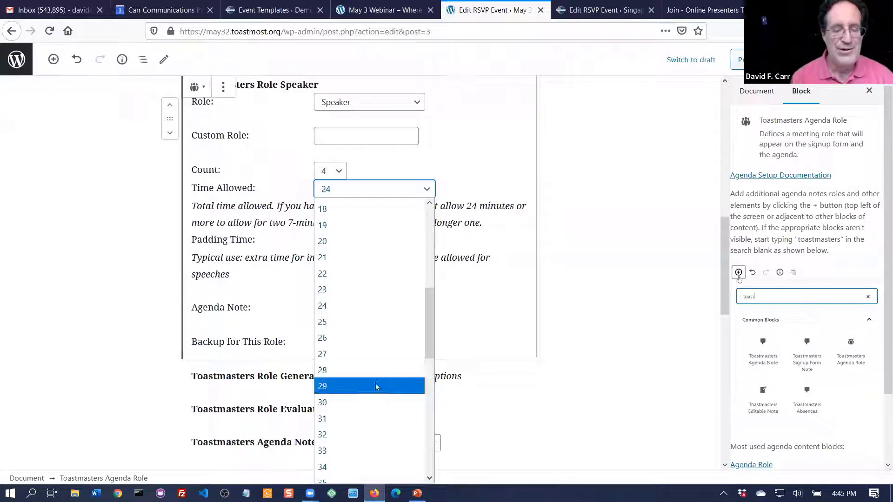
click(363, 400)
click(121, 352)
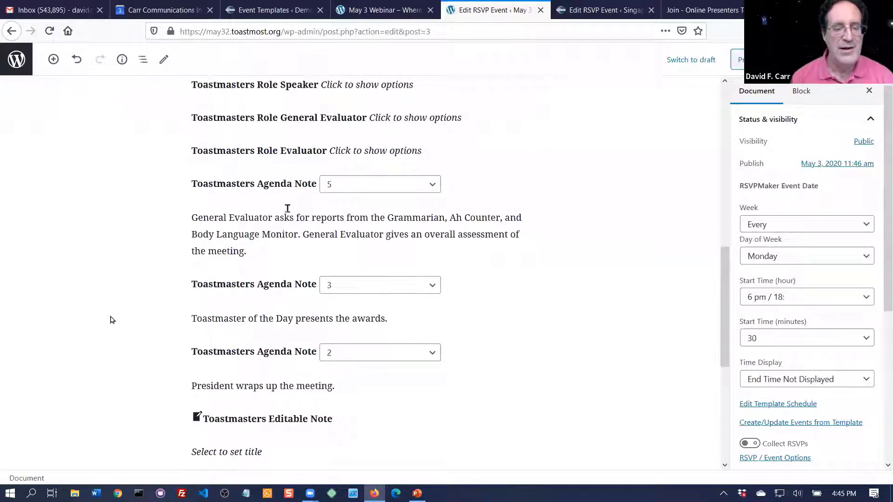
- Set the Evaluator role's count to 4 and save the updated Toastmasters Meeting template
double_click(308, 155)
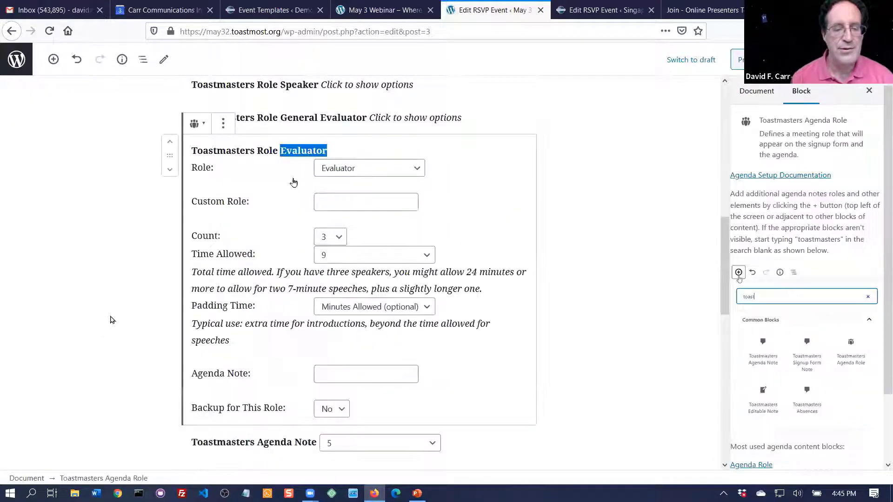
click(334, 238)
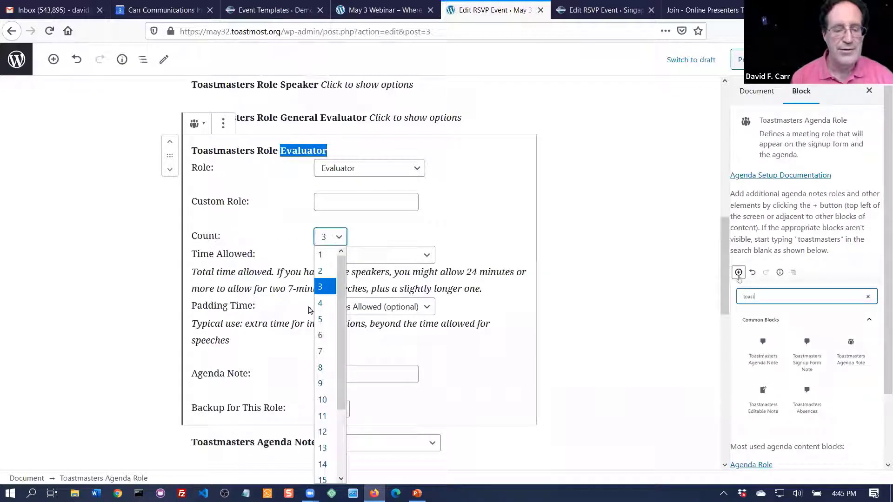
click(333, 298)
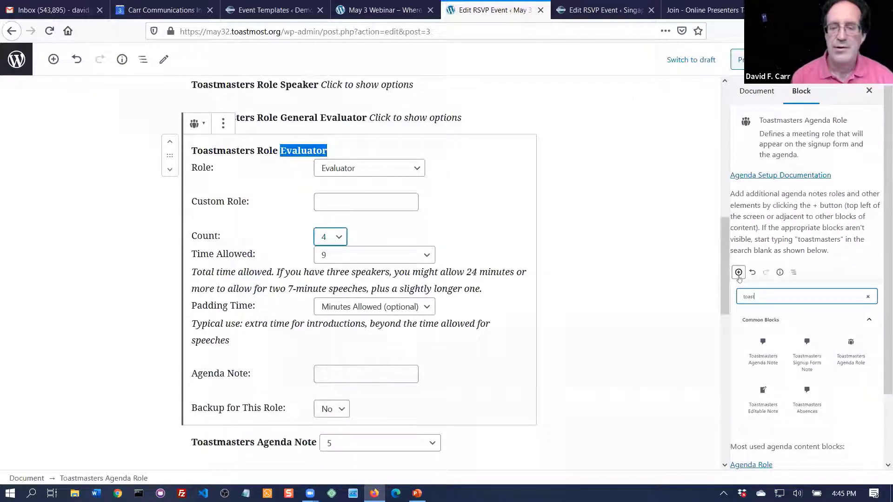
click(806, 59)
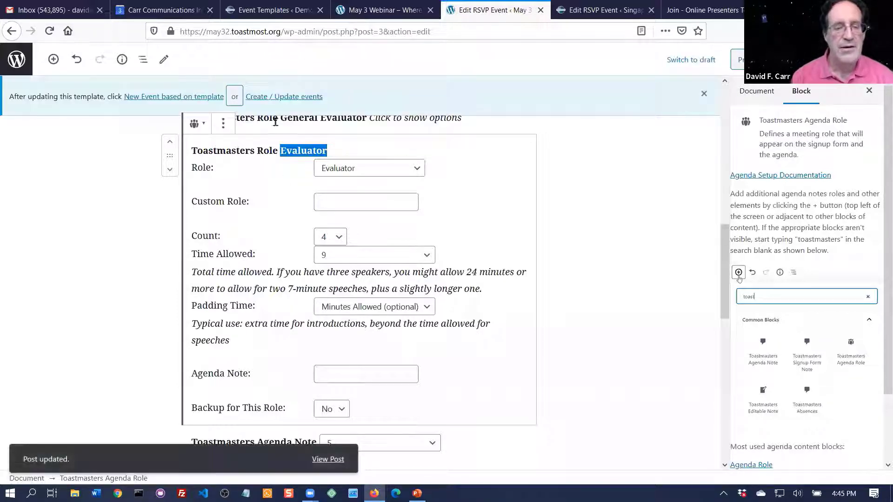
- Apply the updated template to all already scheduled Toastmasters Meeting events except the independently modified May 11, 2020 one
click(285, 97)
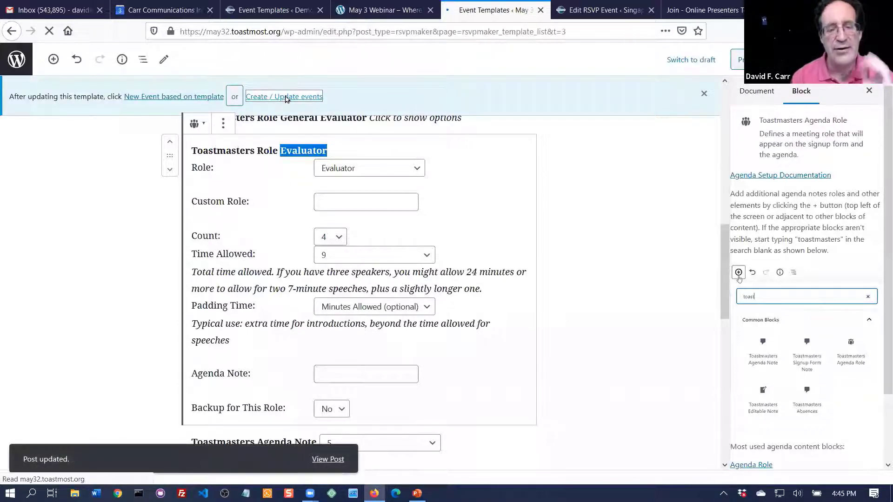
scroll(363, 285, down, 4)
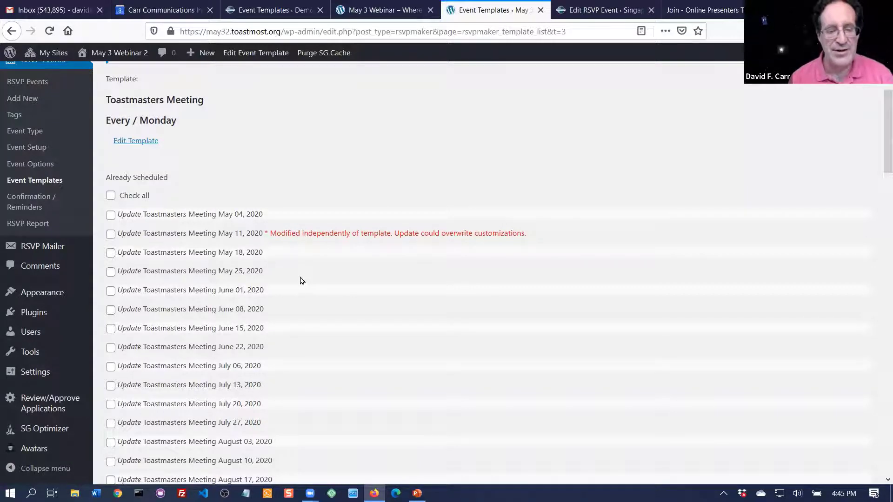
click(110, 195)
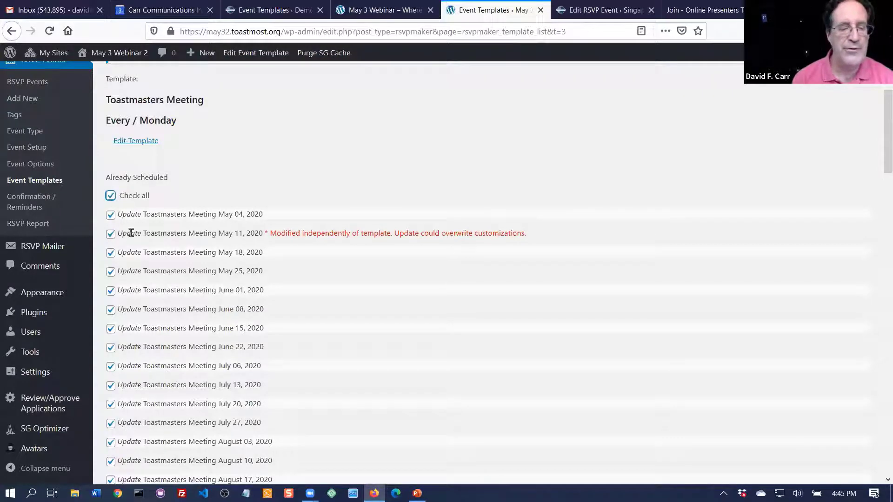
click(111, 235)
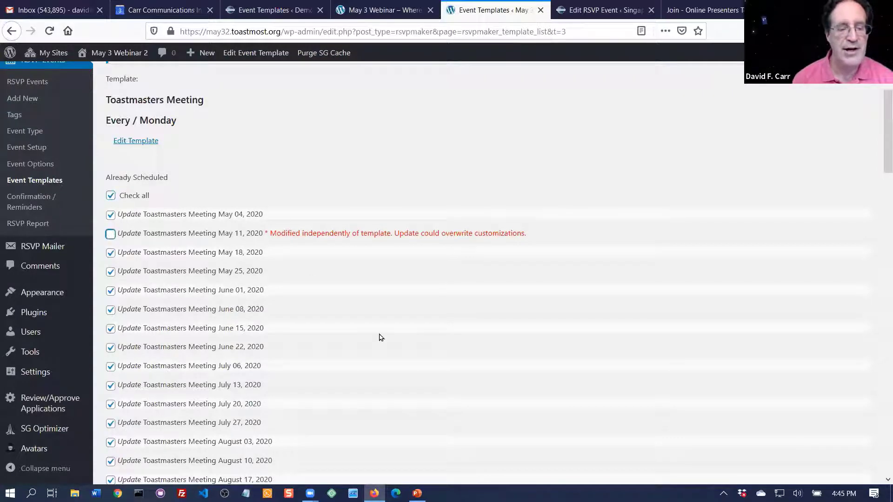
scroll(380, 335, down, 8)
scroll(379, 336, down, 2)
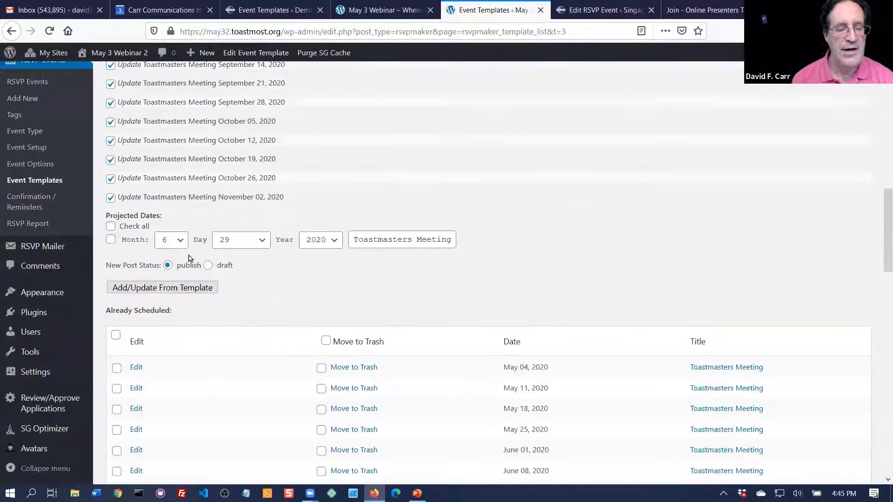
click(164, 289)
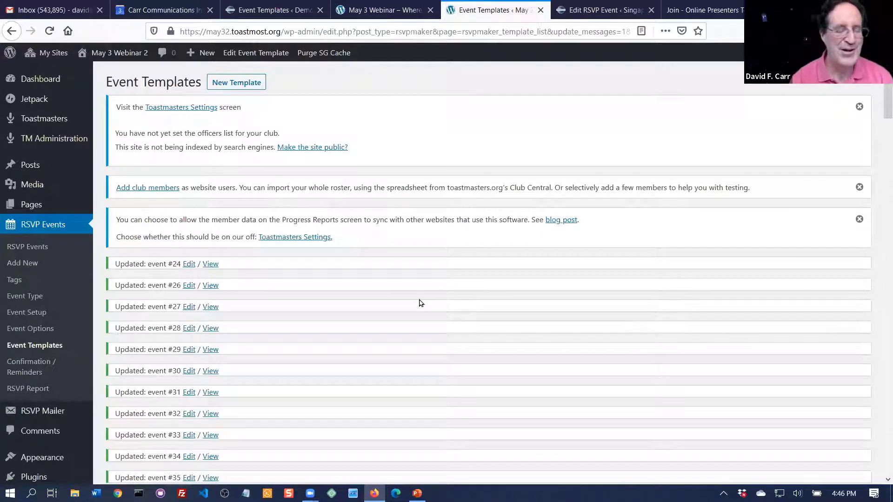
- View the updated May 4 meeting page and check its Speaker, Backup Speaker and evaluator signup slots
click(214, 268)
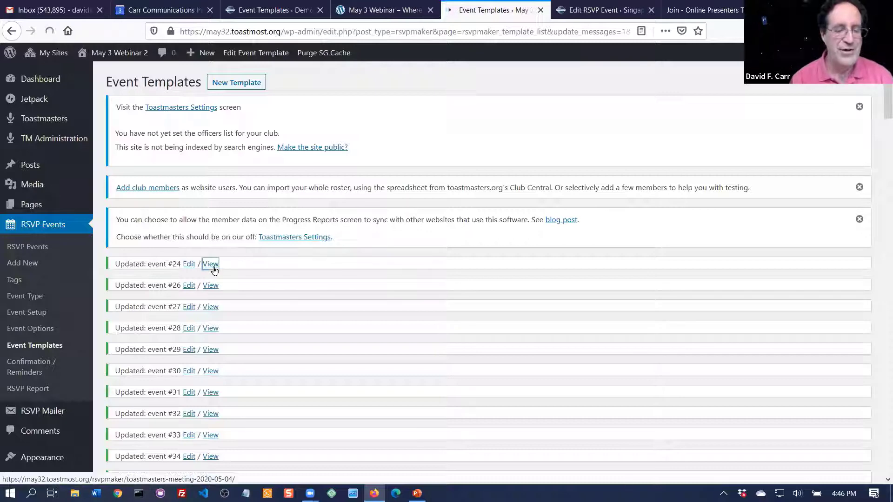
scroll(96, 308, down, 10)
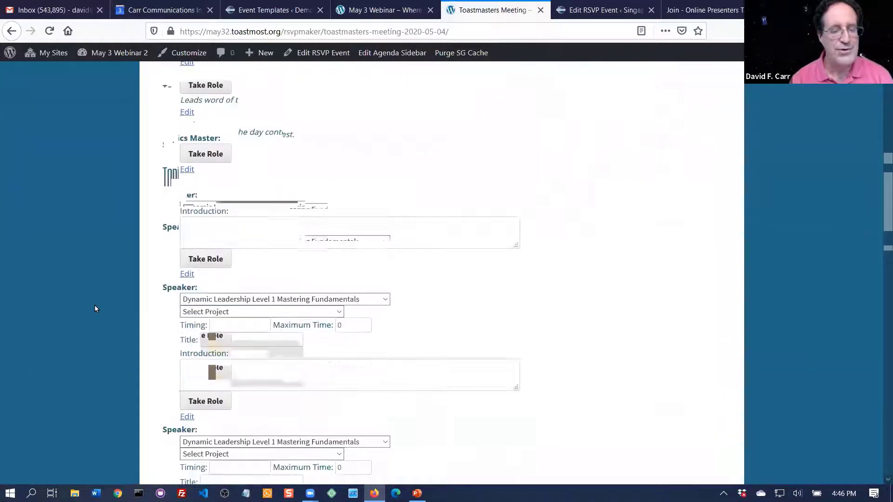
scroll(96, 308, down, 7)
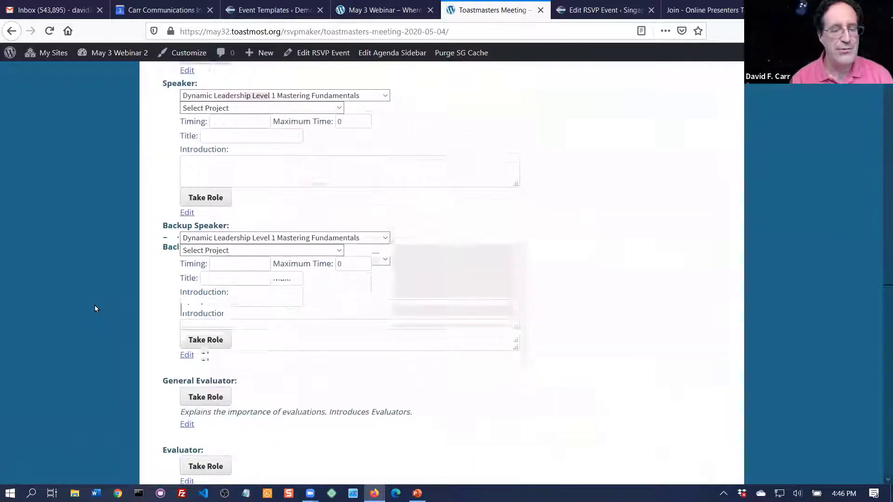
scroll(95, 309, up, 8)
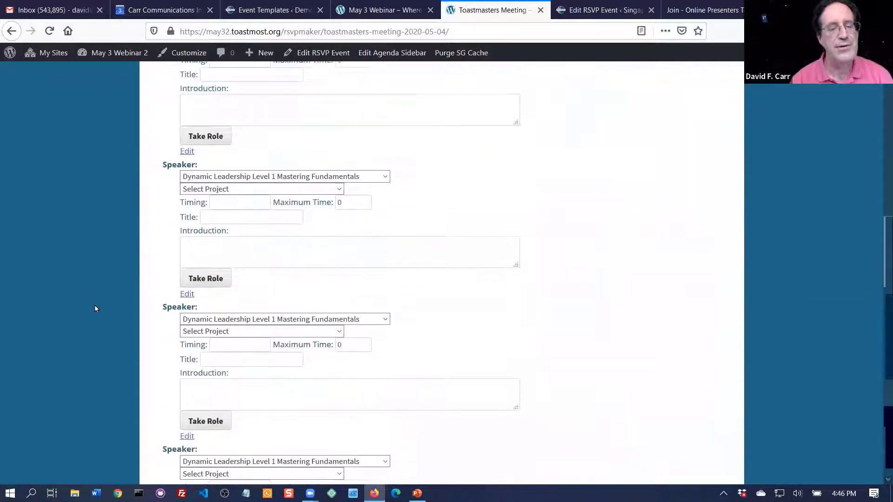
scroll(95, 309, up, 3)
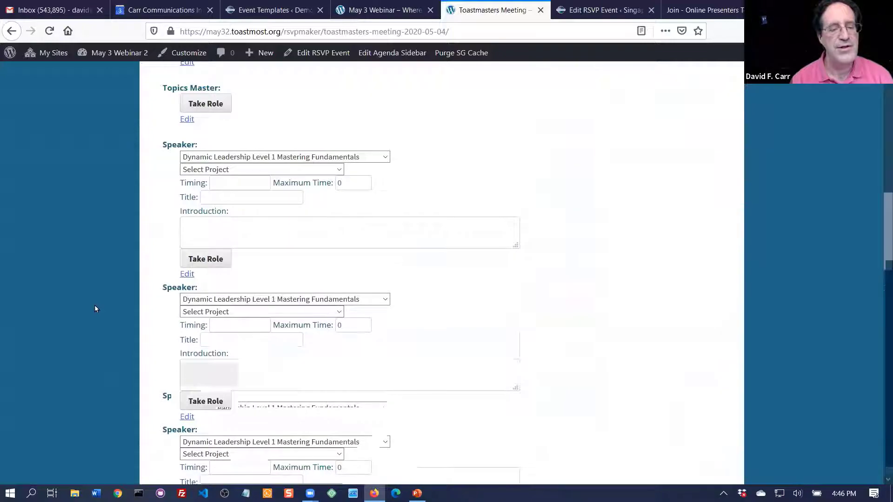